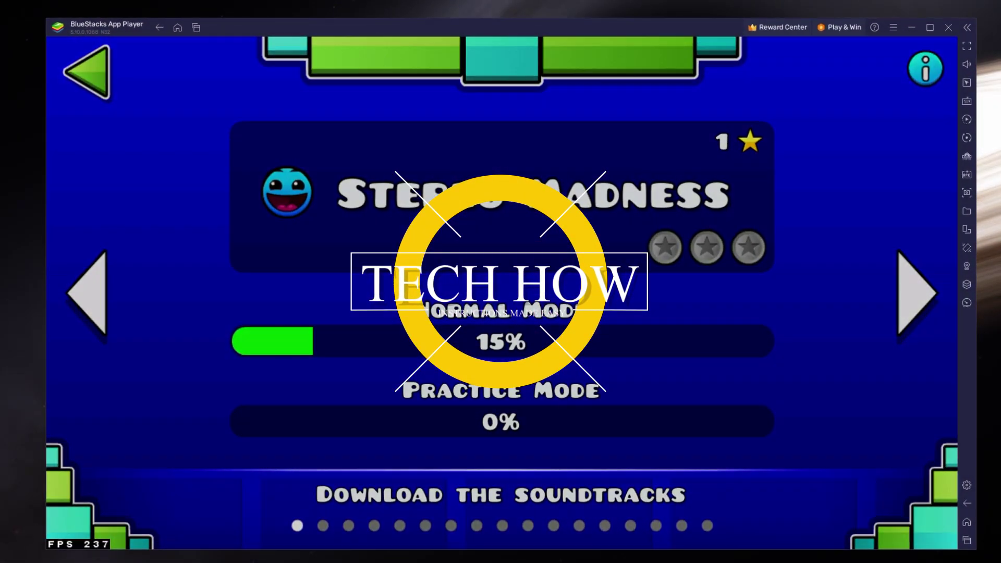
Step: Play Stereo Madness, jumping spikes, blocks and pillars, then pause at 15% after crashing
left_click(411, 251)
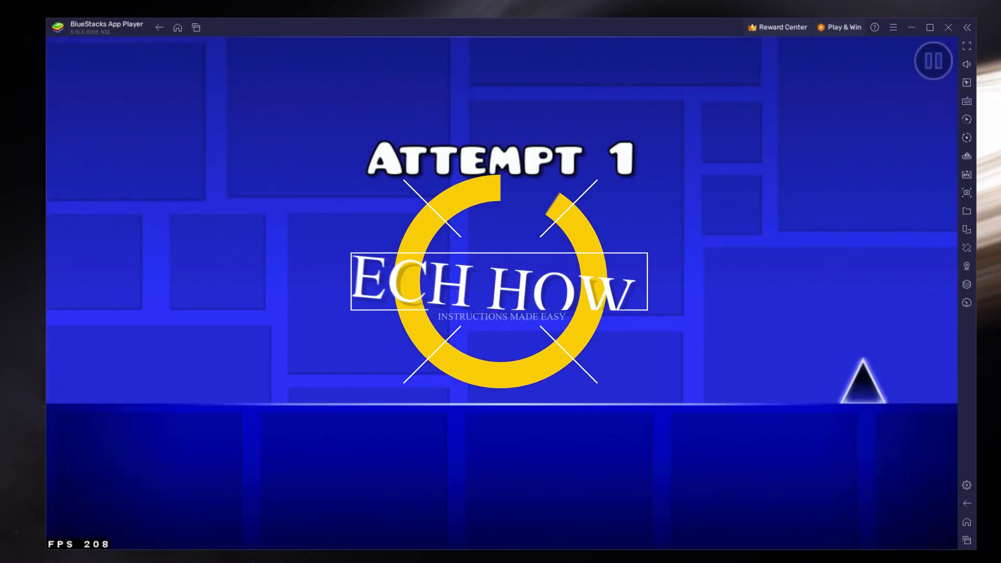
left_click(484, 484)
left_click(483, 484)
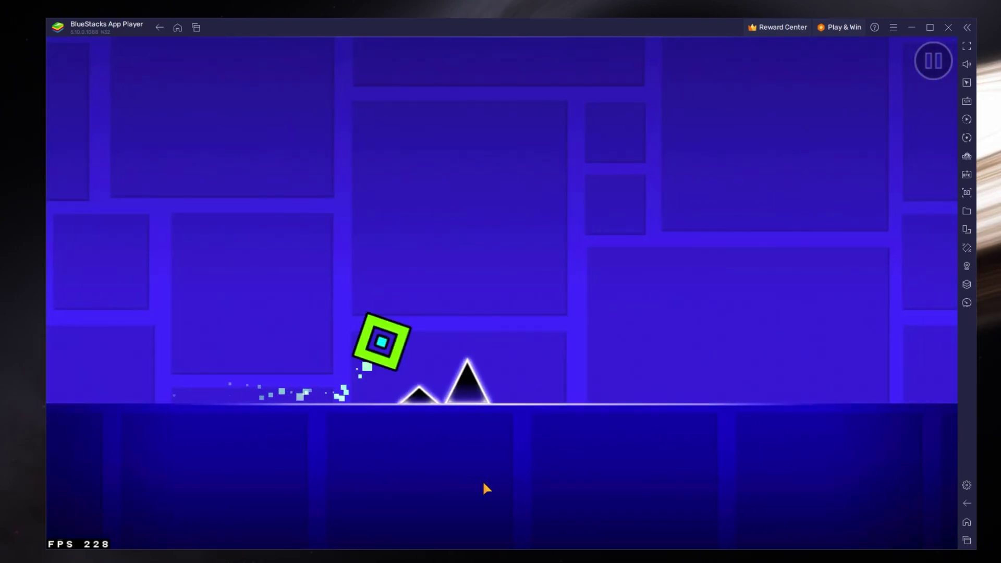
left_click(483, 484)
left_click(484, 483)
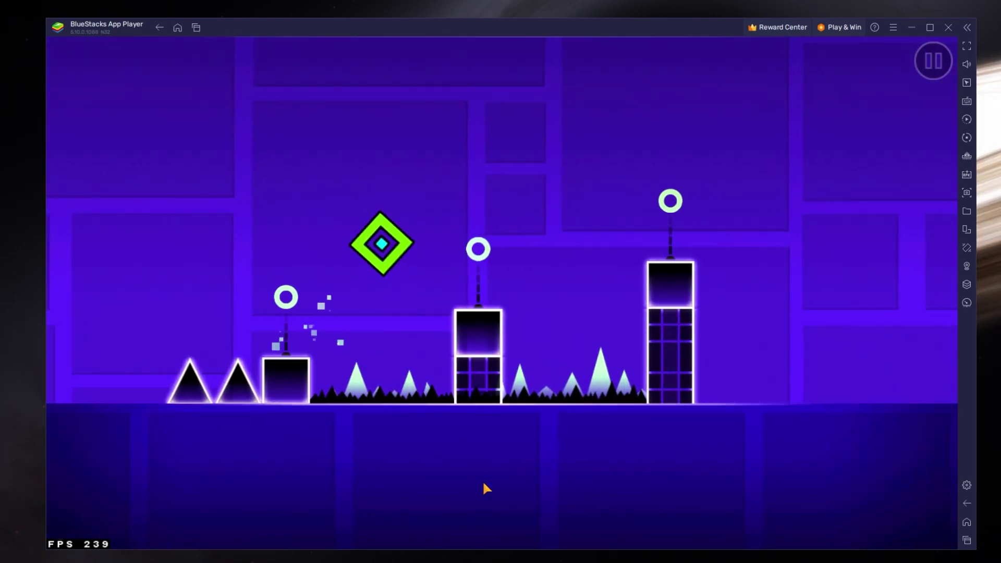
left_click(483, 484)
left_click(483, 483)
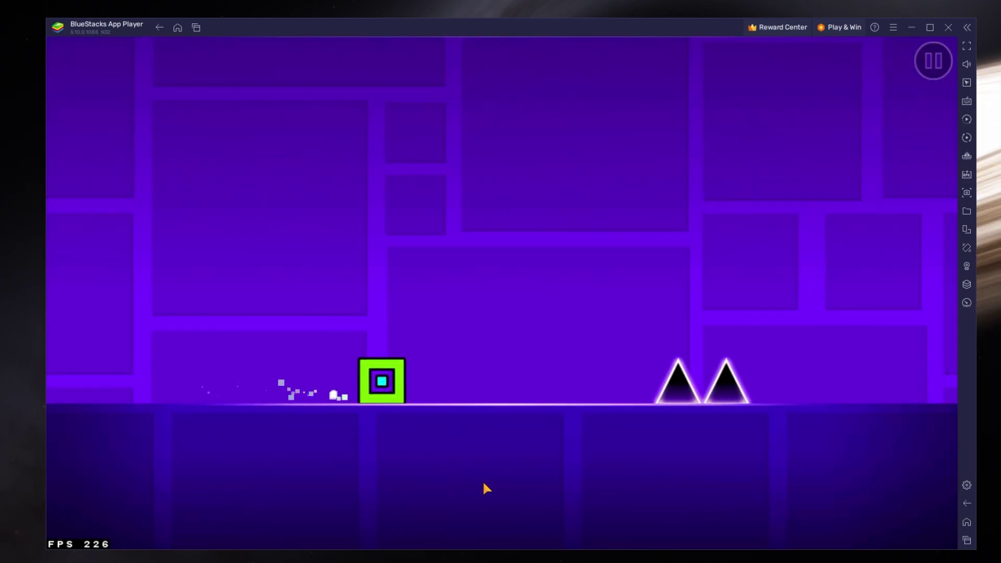
left_click(483, 484)
left_click(483, 484)
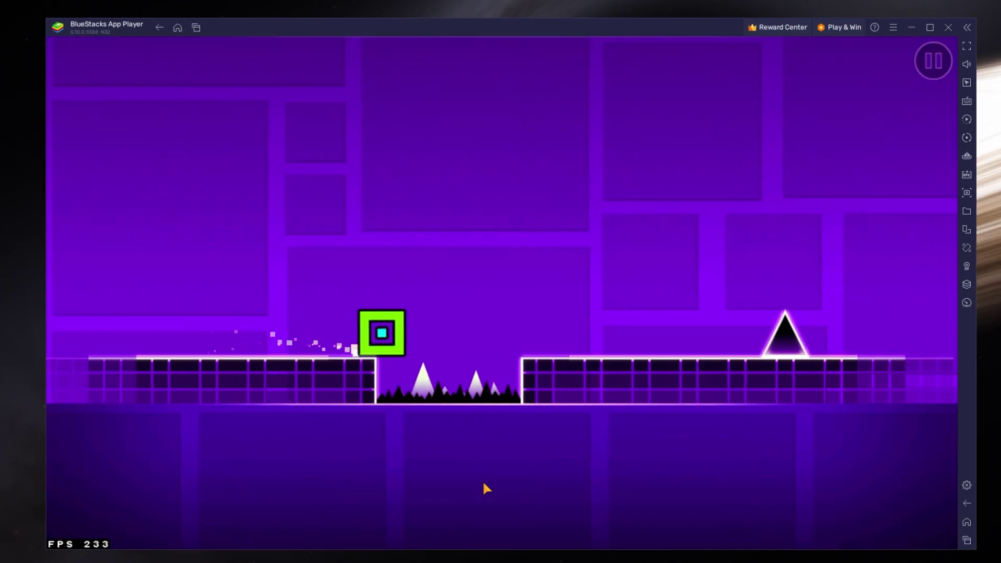
left_click(933, 61)
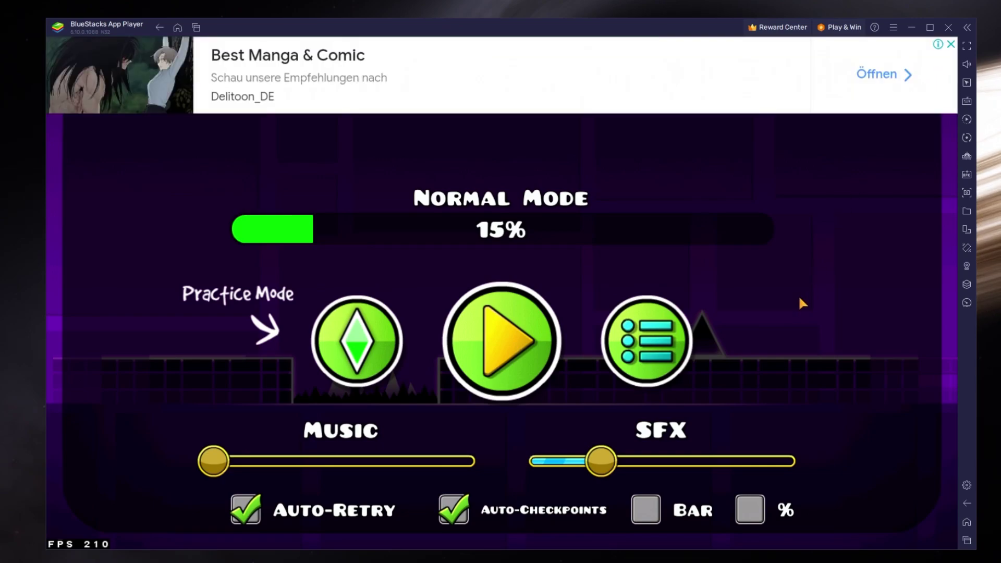
Step: Return to the Android home screen and swipe over to the other app page
left_click(966, 523)
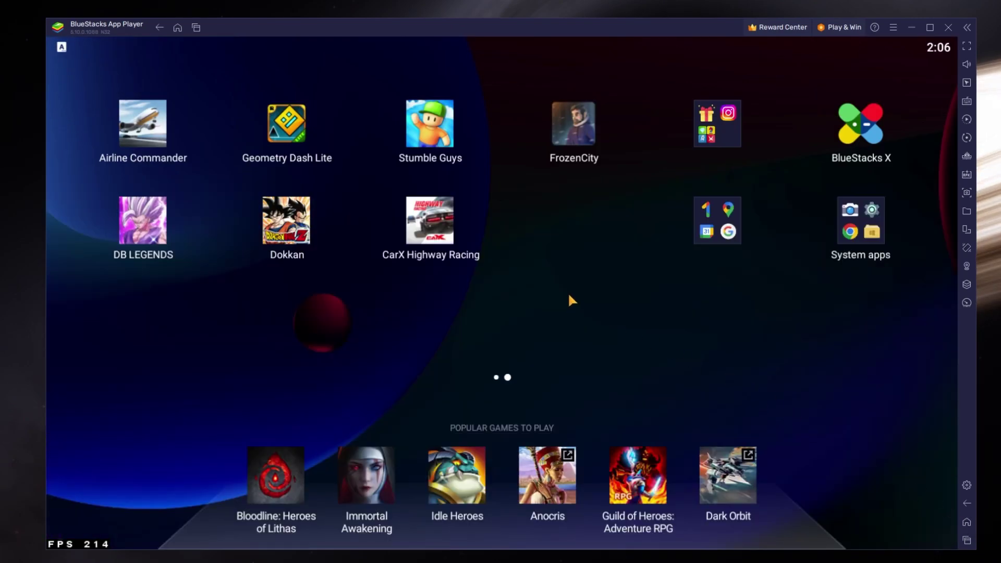
left_click_drag(572, 299, 868, 287)
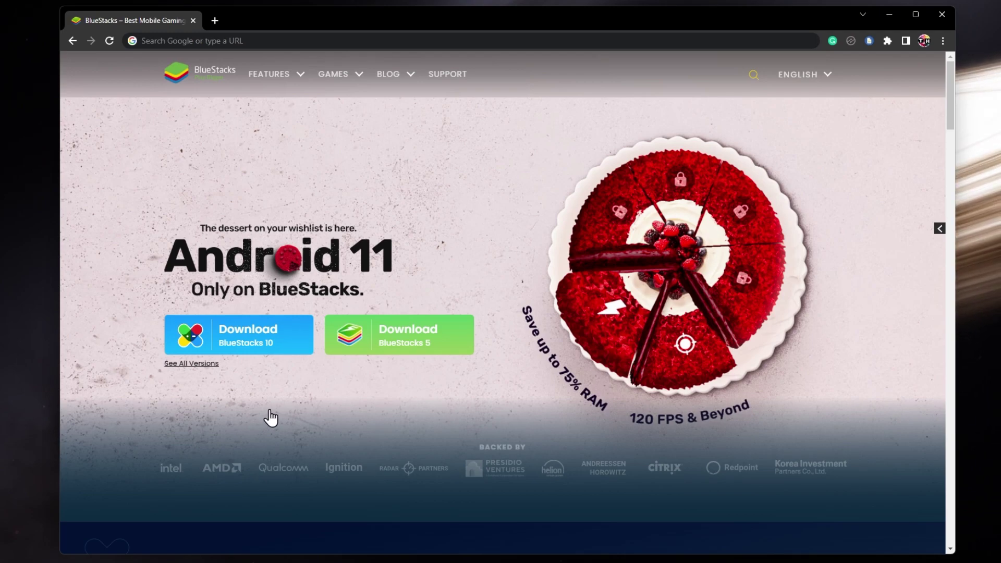
Step: Download the BlueStacks 5 installer from the website, run the .exe, and choose Update
left_click(422, 353)
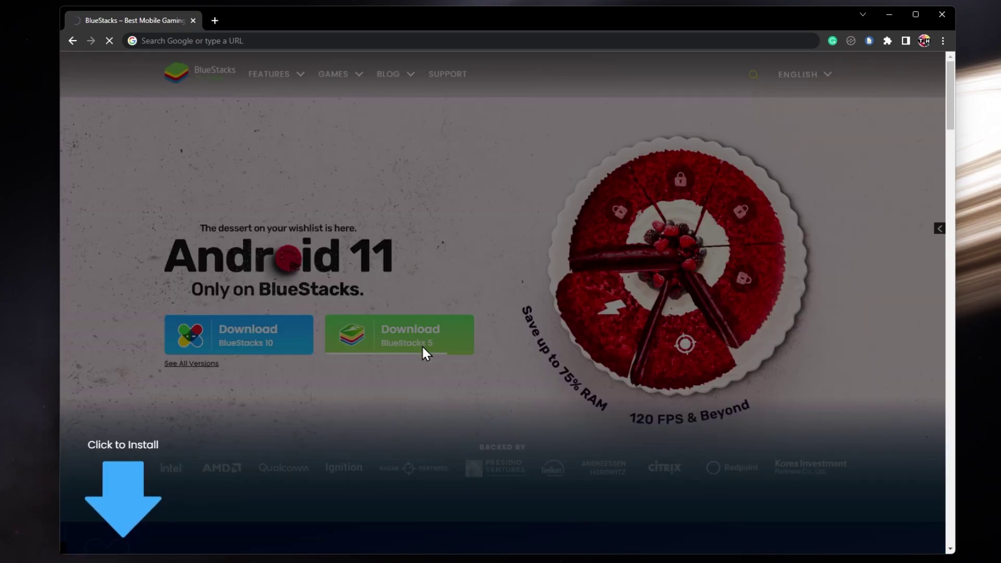
left_click(396, 374)
left_click(182, 538)
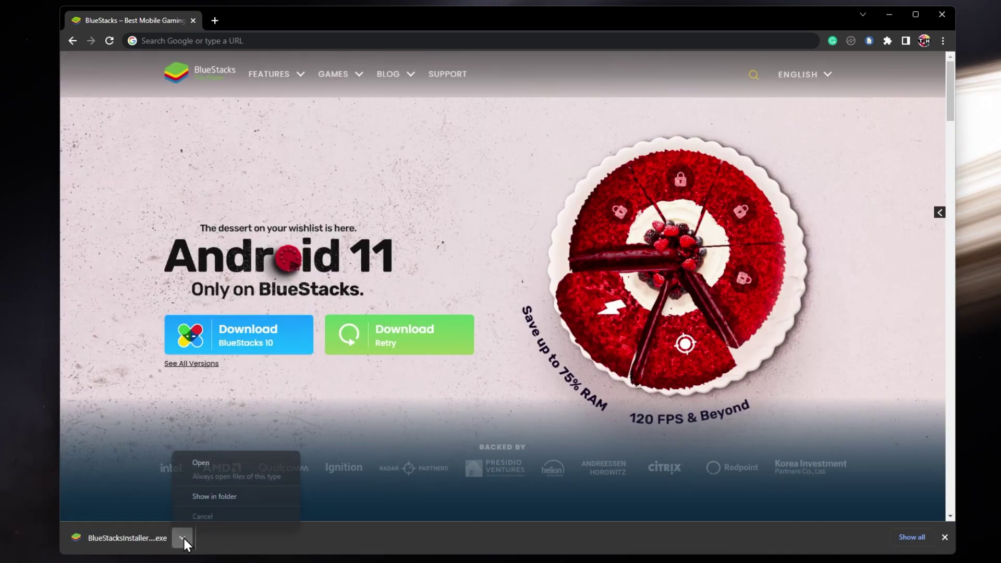
left_click(250, 468)
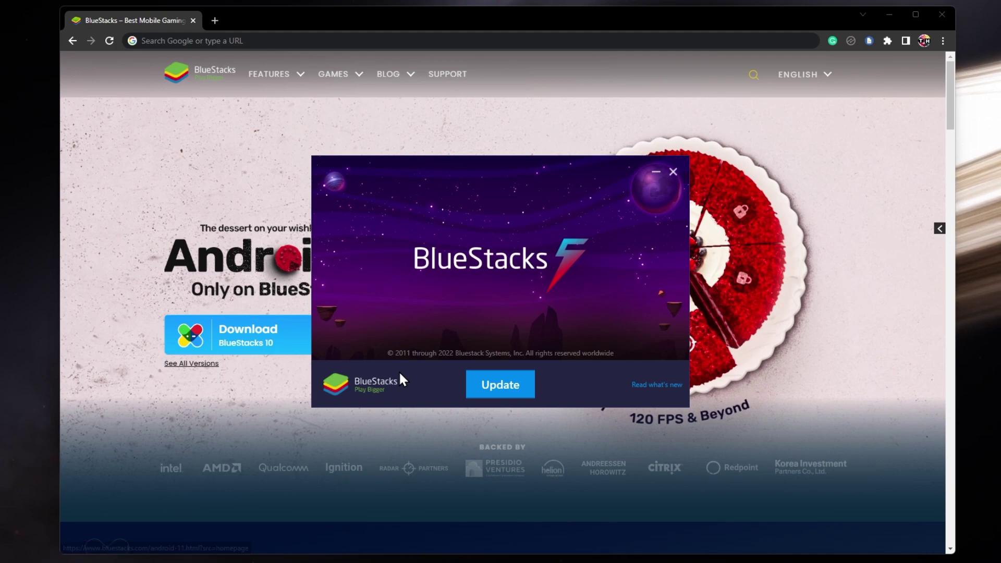
left_click(889, 14)
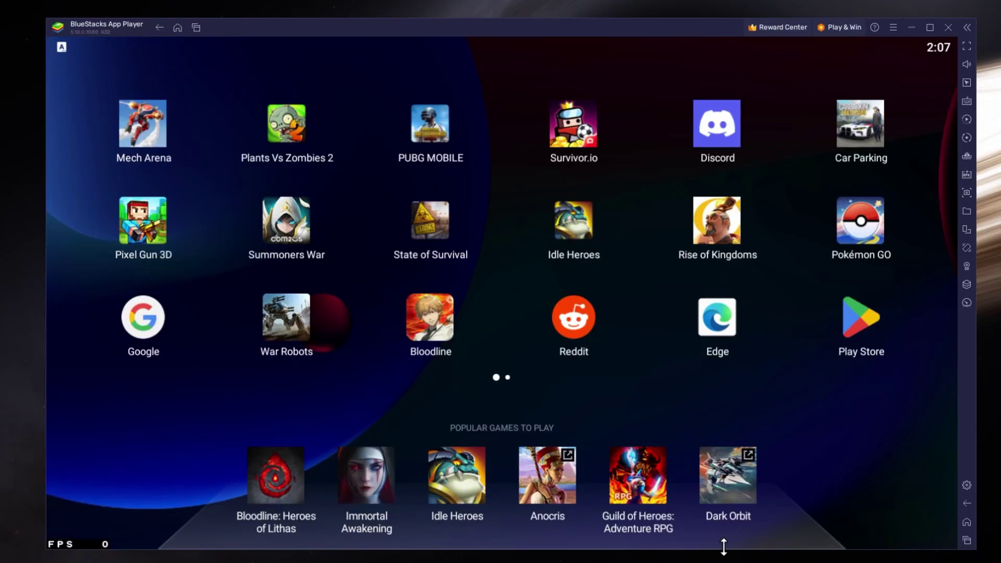
Step: Search the Play Store for 'geometry dash' using the 'geom' suggestion
left_click(860, 326)
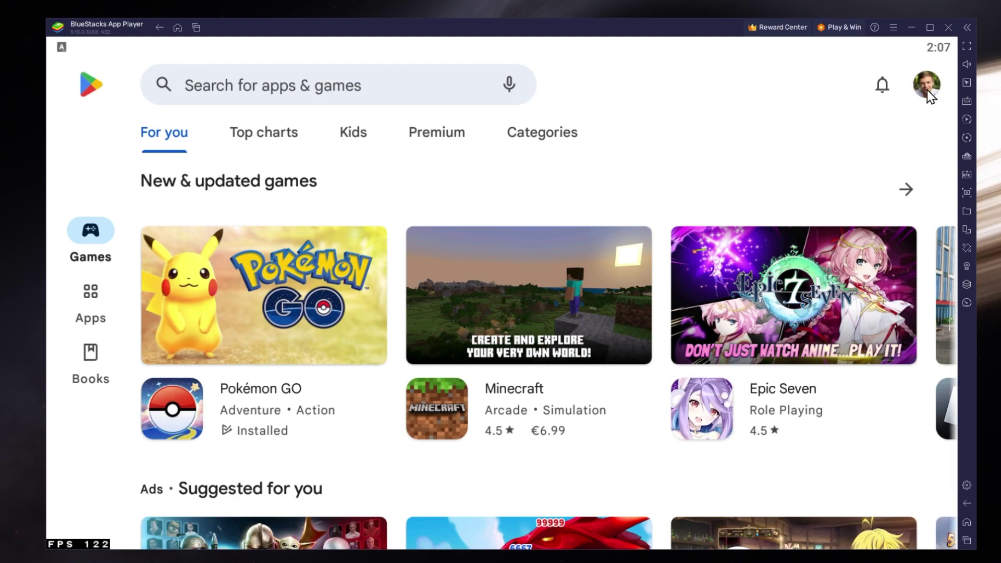
left_click(319, 87)
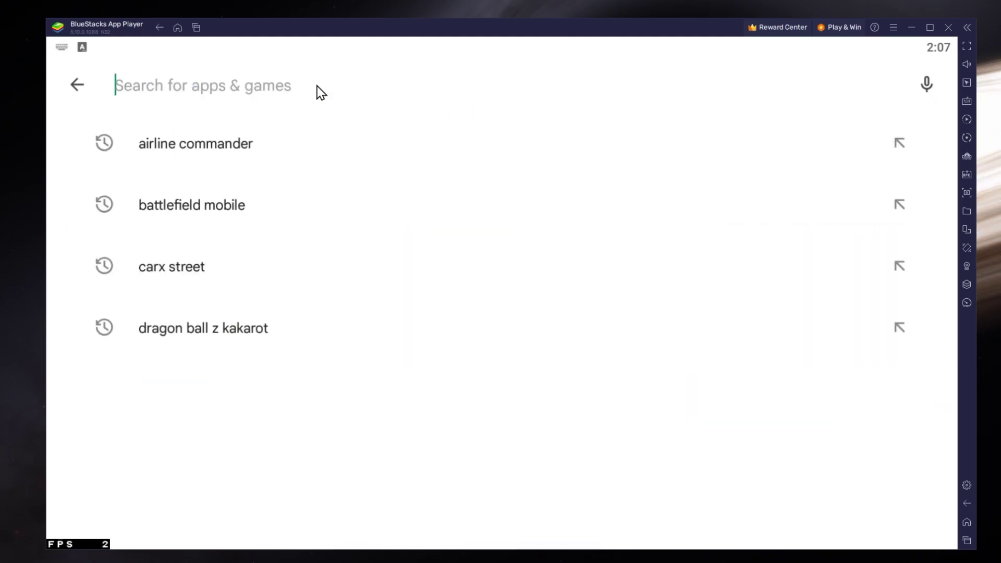
type("geom")
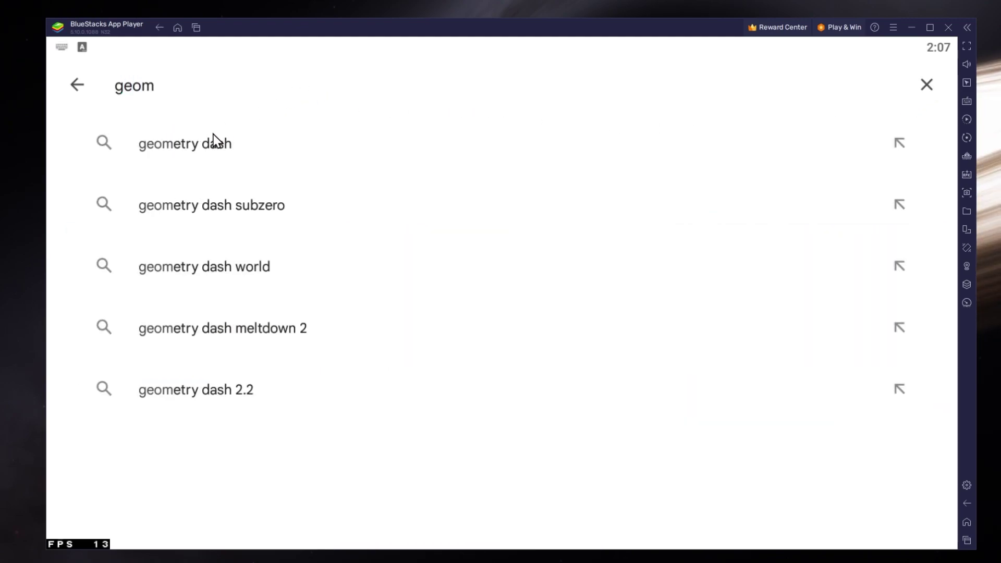
left_click(206, 152)
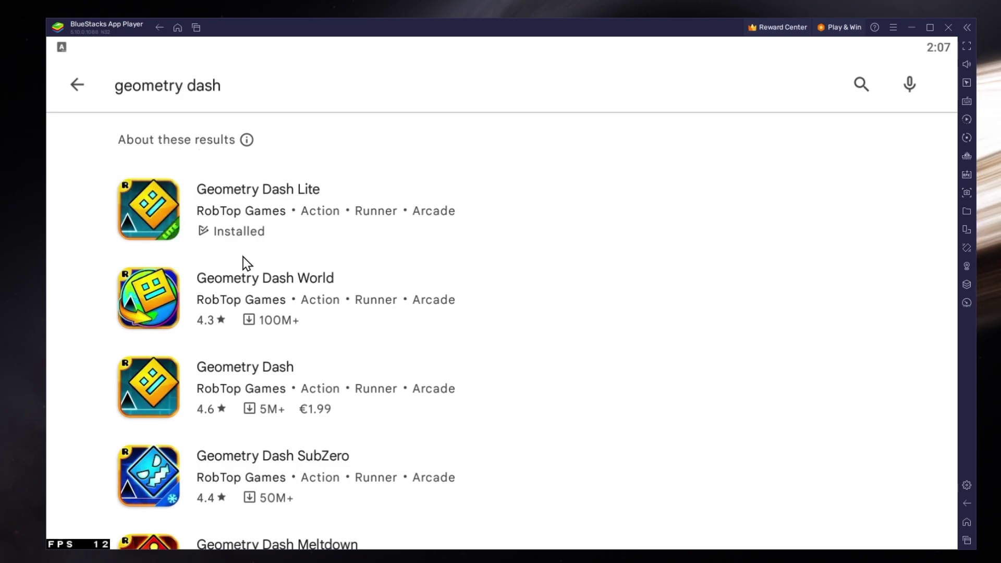
left_click_drag(581, 383, 545, 321)
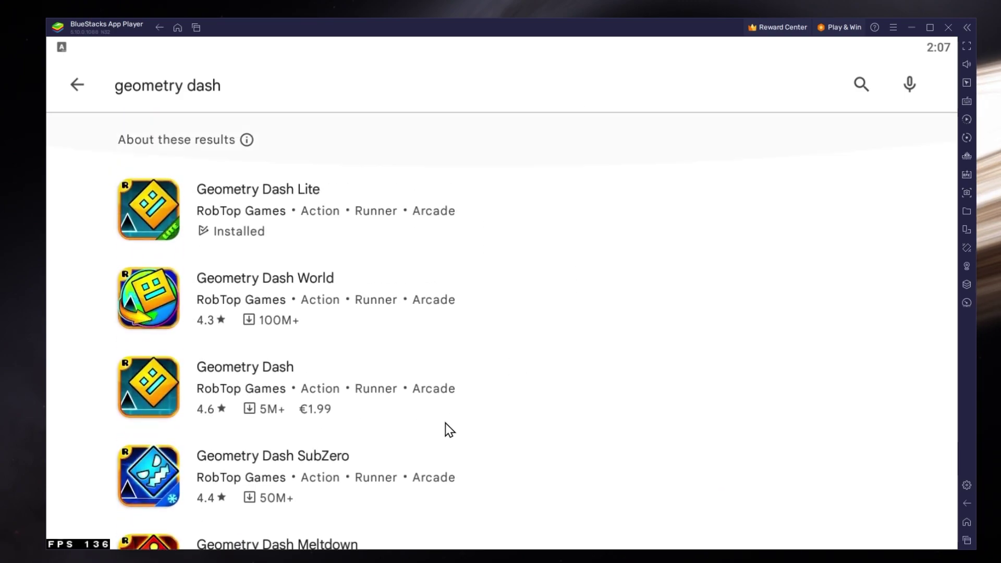
Step: Open the Geometry Dash Lite store page and scroll through its details
left_click(161, 240)
left_click_drag(101, 368, 127, 226)
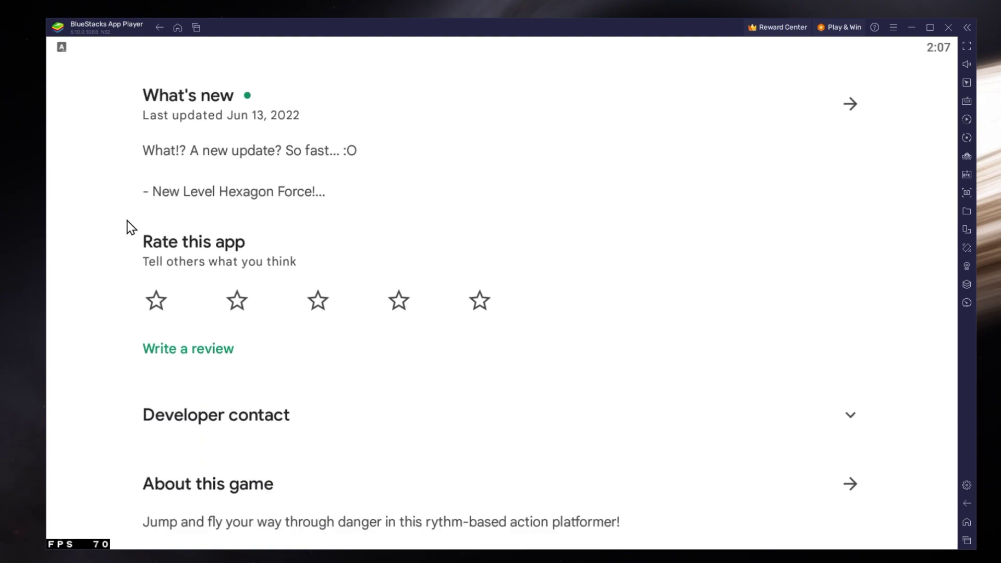
left_click_drag(105, 320, 115, 232)
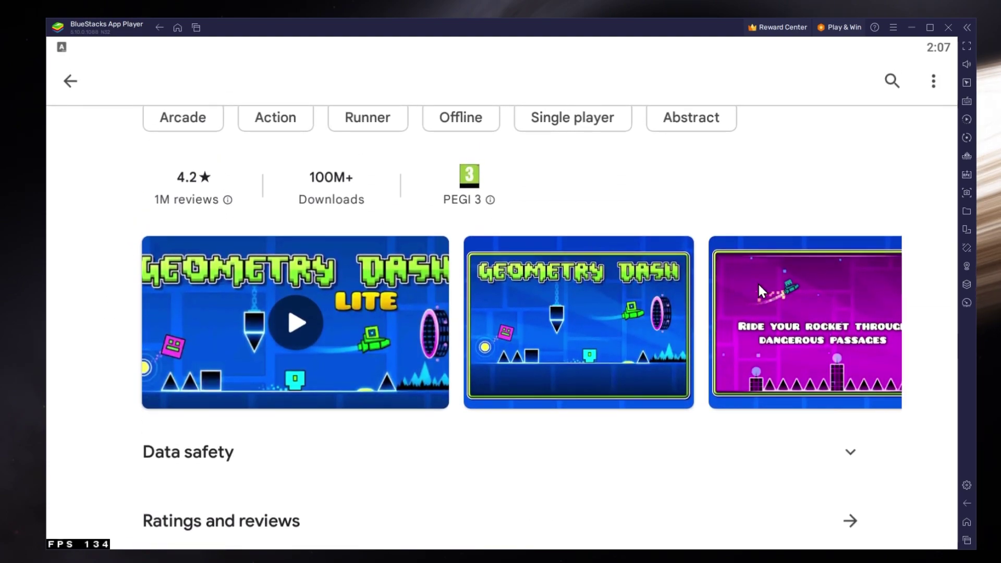
left_click_drag(758, 283, 343, 285)
Step: From the home screen, open BlueStacks Settings and keep CPU allocation at High (4 Cores)
left_click(966, 523)
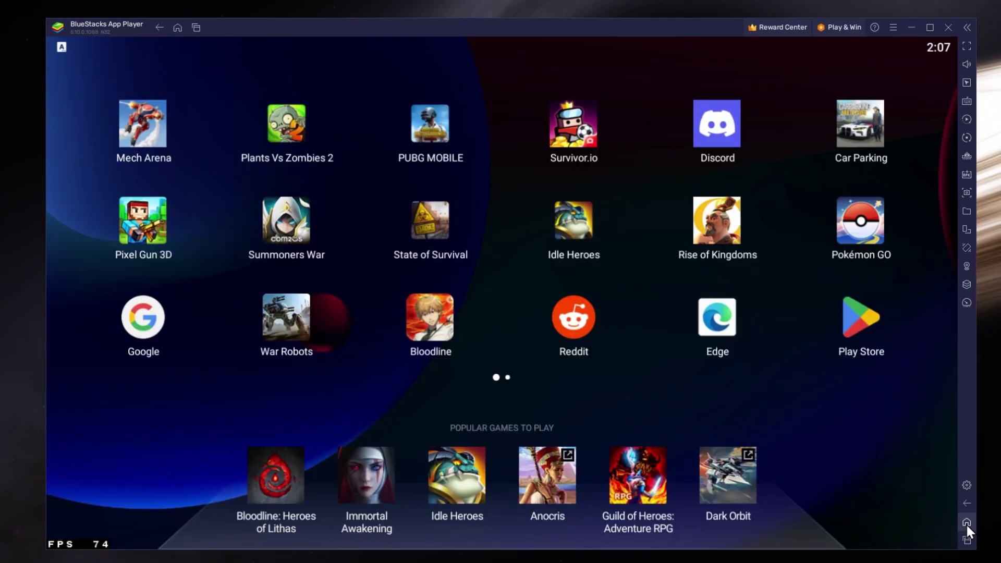
left_click_drag(676, 343, 391, 319)
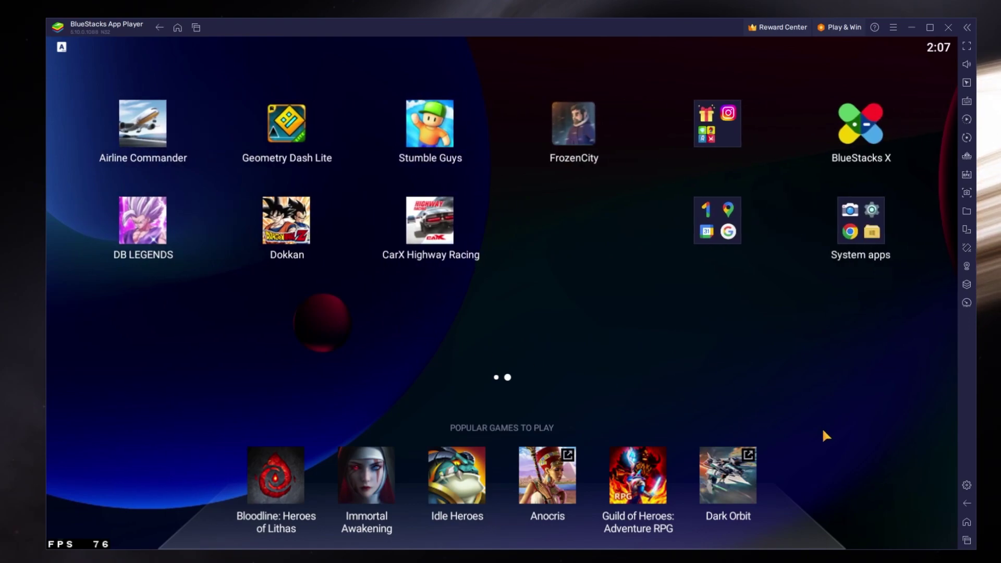
left_click(966, 491)
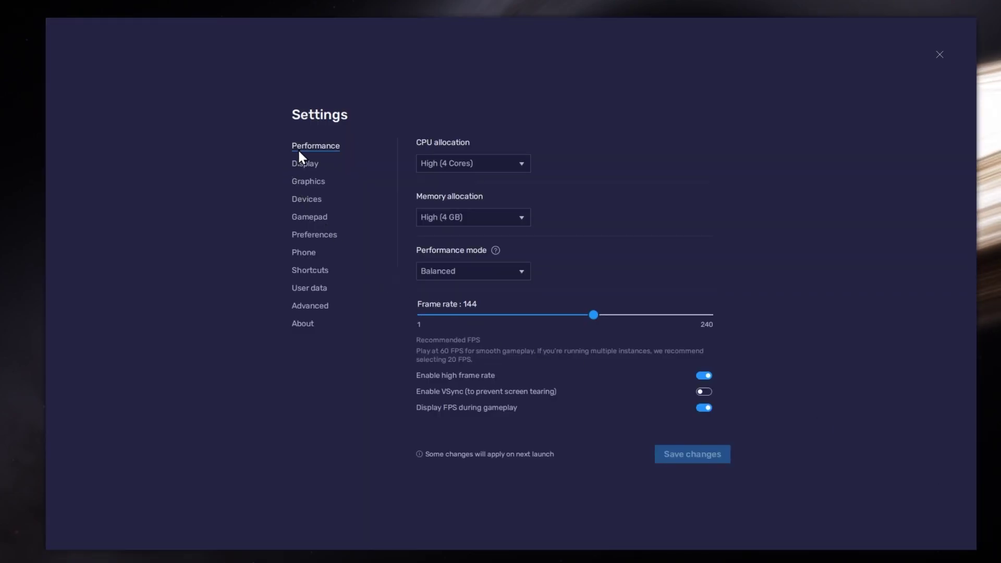
left_click(515, 166)
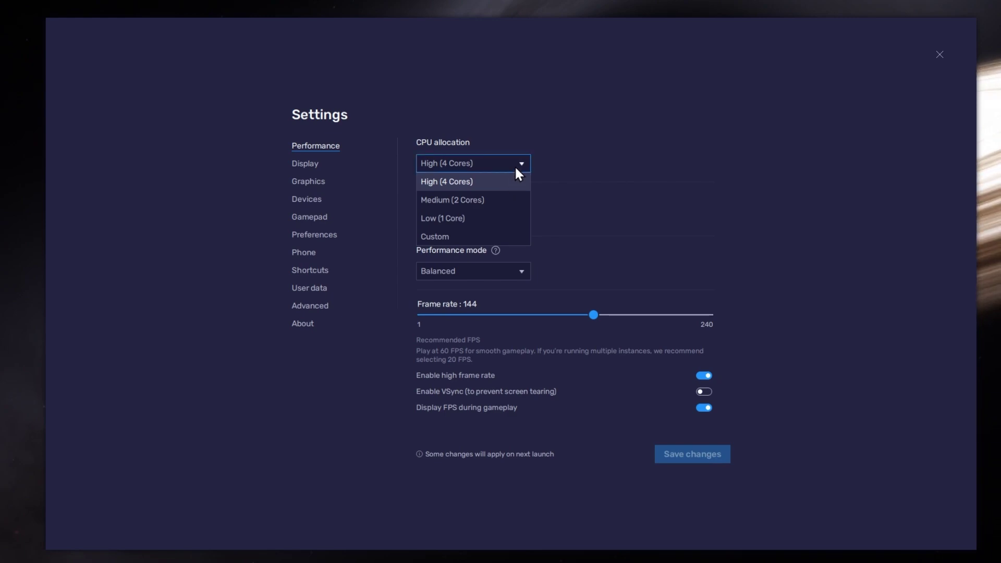
left_click(514, 164)
left_click(514, 223)
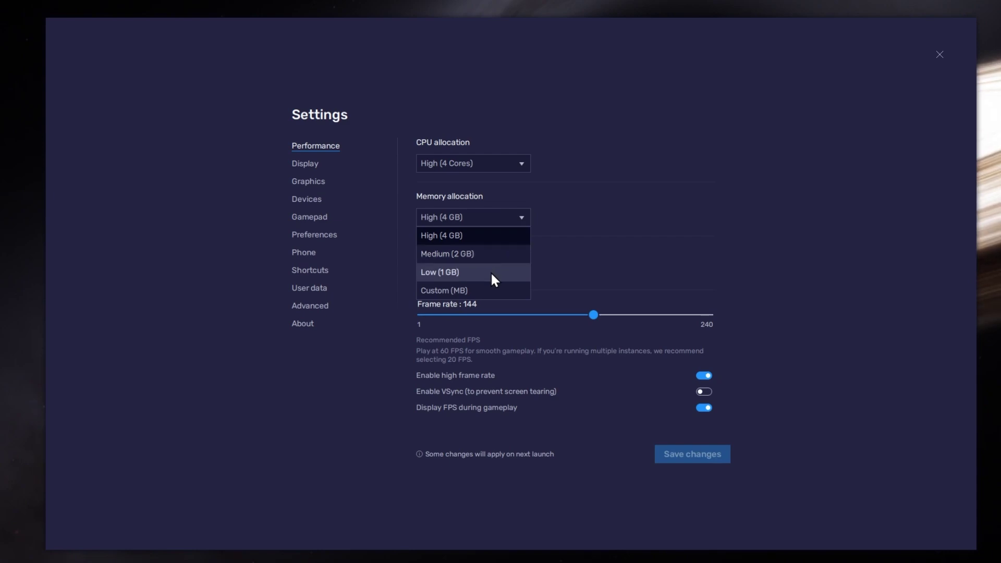
Step: Keep memory at High (4 GB), performance mode at Balanced, and frame rate at 144
left_click(568, 219)
left_click(528, 273)
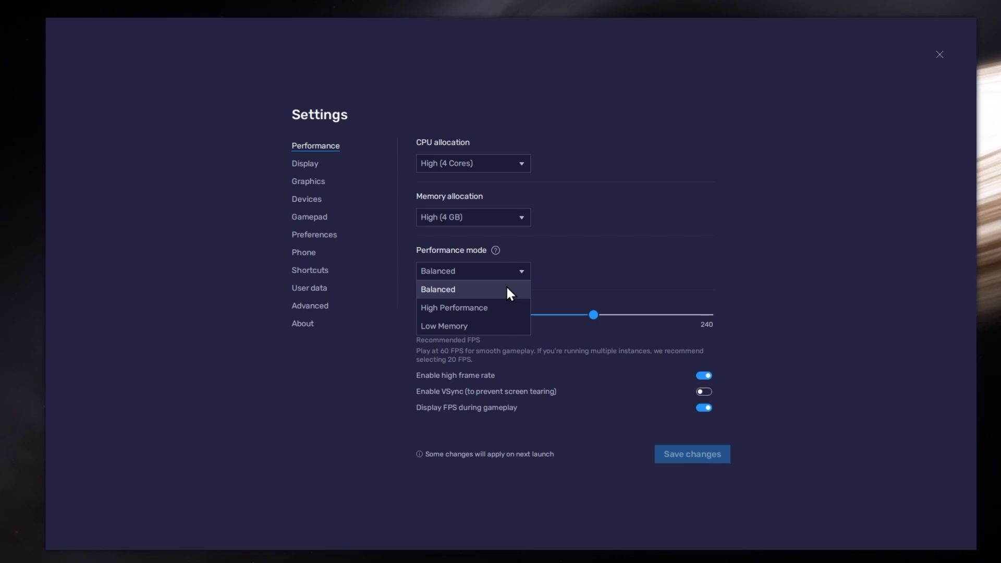
left_click(521, 270)
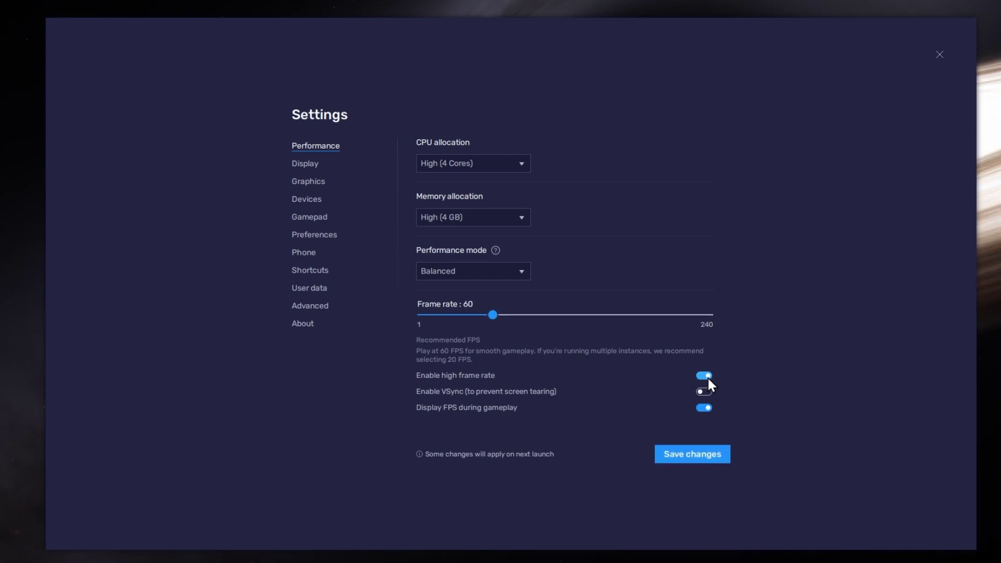
left_click_drag(578, 316, 594, 317)
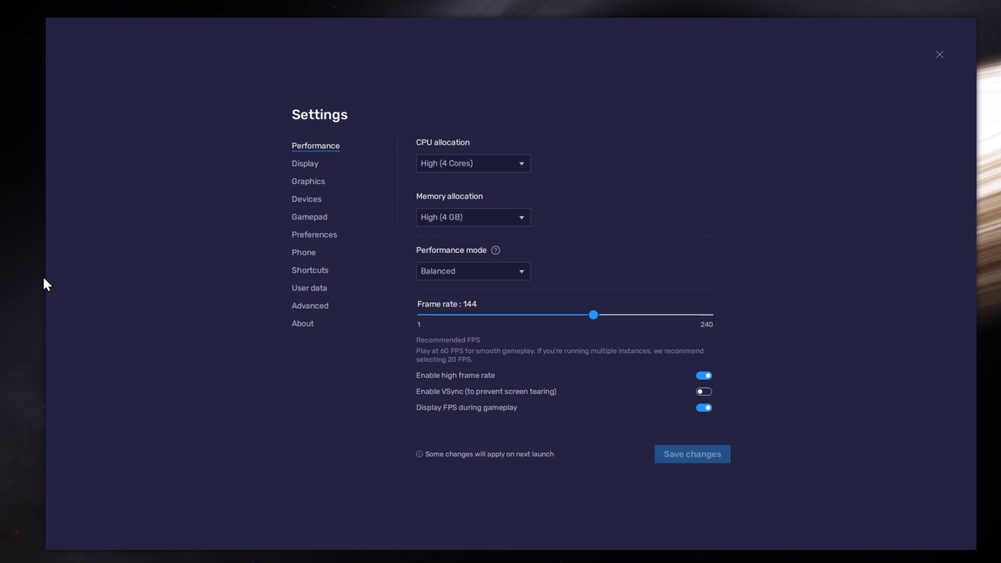
Step: Open Windows Display settings and the Advanced display page showing 3840 × 1080 at 119.97 Hz
right_click(22, 273)
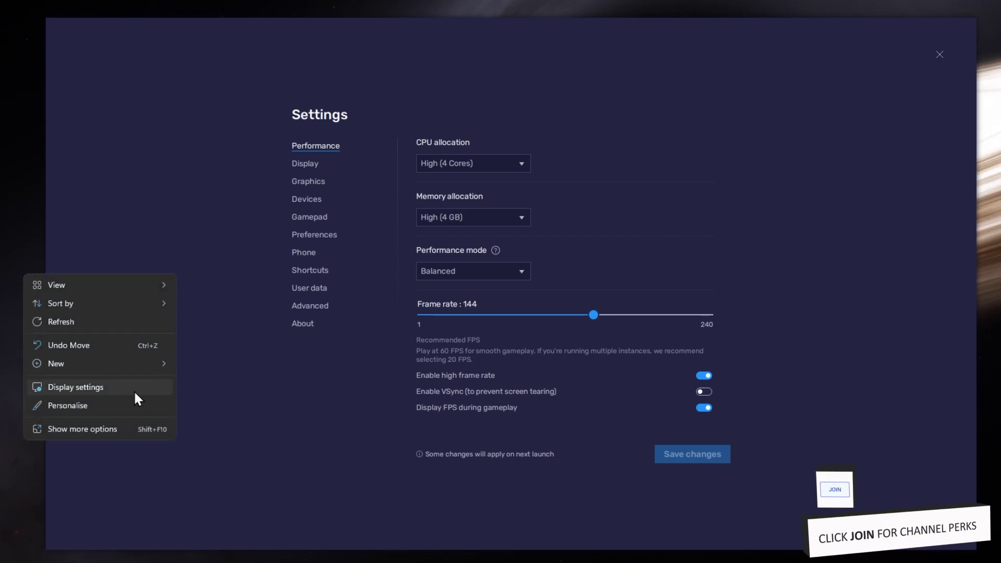
left_click(151, 387)
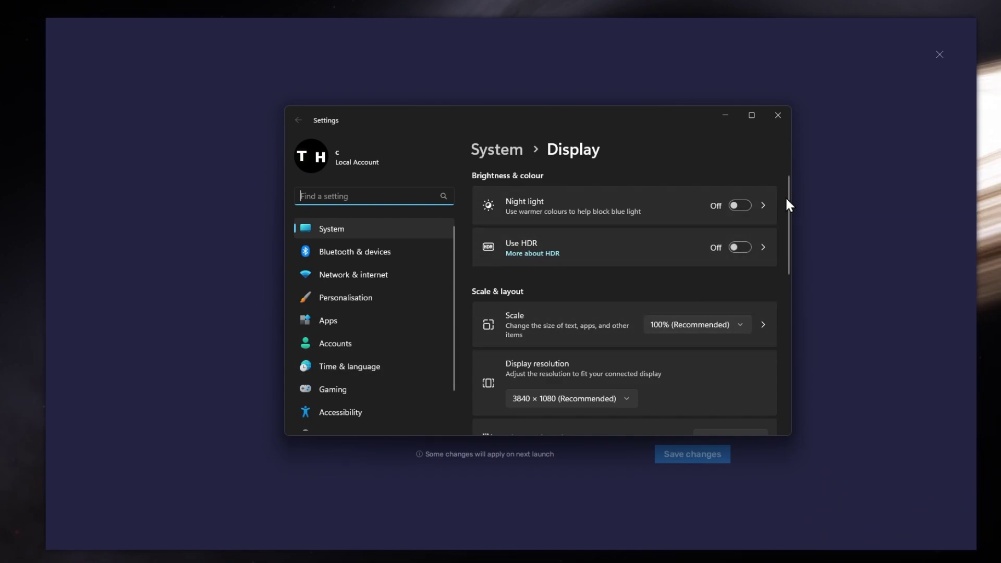
left_click_drag(787, 200, 783, 311)
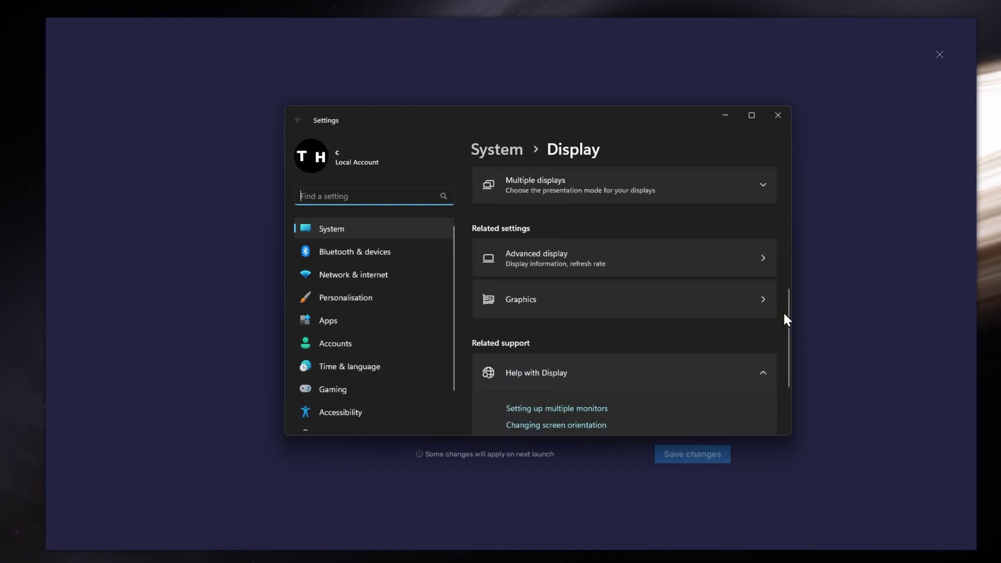
left_click(691, 260)
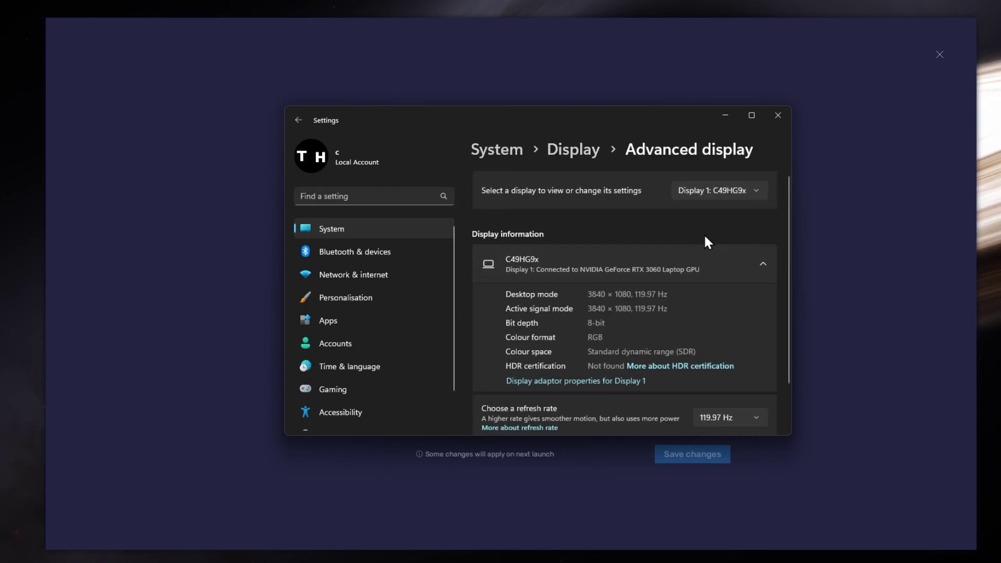
left_click_drag(786, 197, 781, 316)
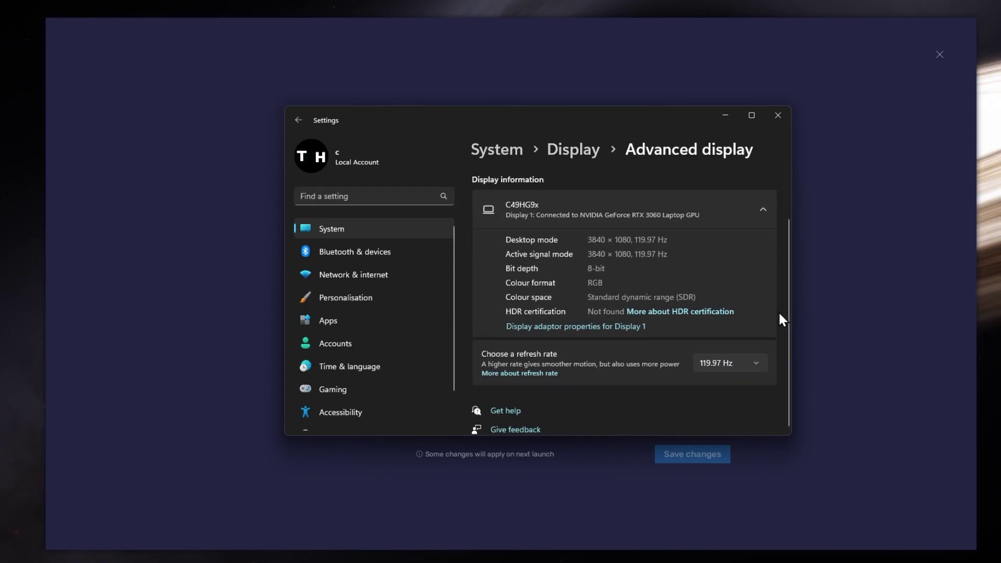
Step: Keep the monitor at 119.97 Hz, close Windows Settings, and toggle BlueStacks FPS display off and on
left_click(758, 361)
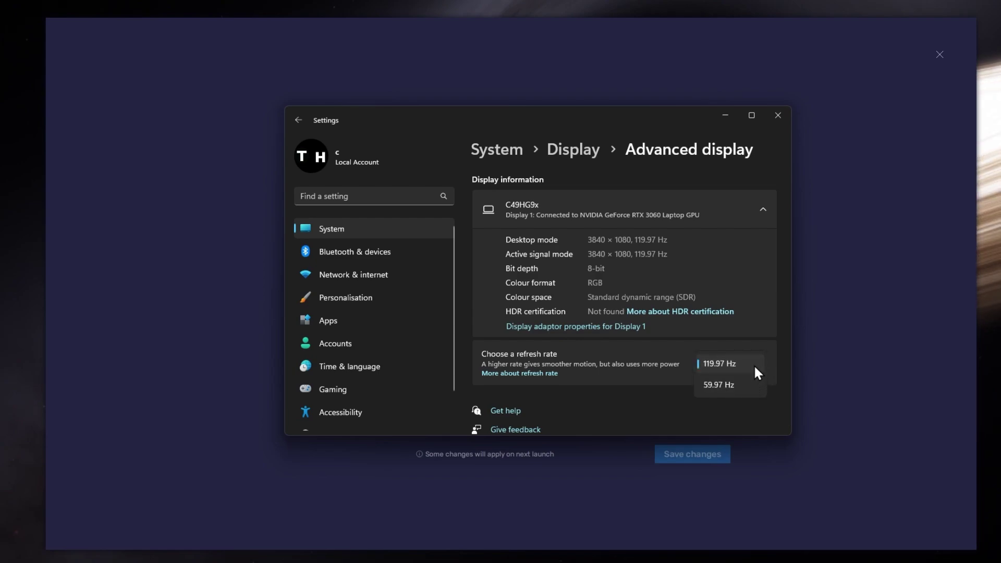
left_click(755, 368)
left_click(788, 116)
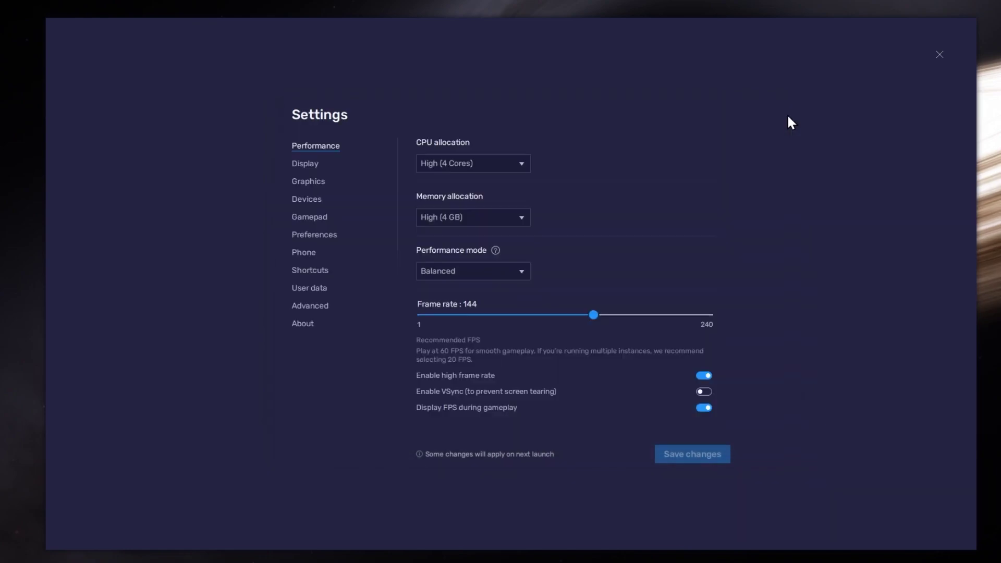
left_click(709, 408)
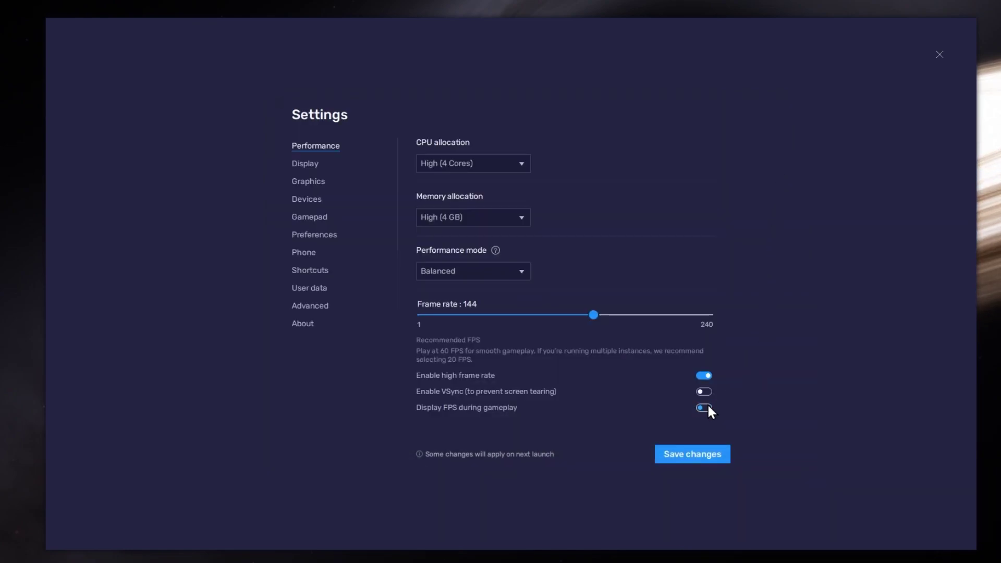
left_click(708, 407)
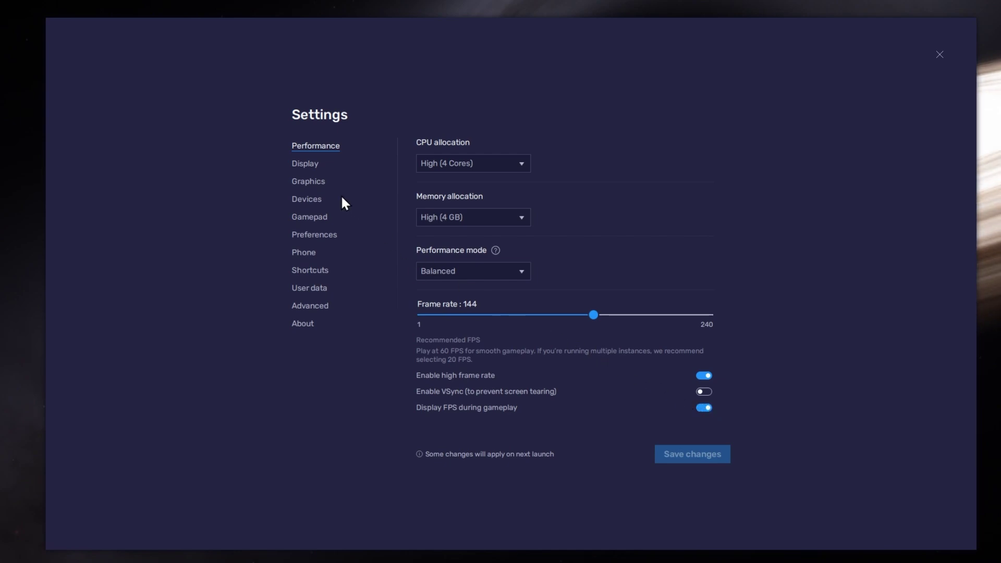
Step: Leave the display at Landscape 1600 x 900 after trying 2560 x 1440 and 1280 x 720, then close Settings
left_click(302, 164)
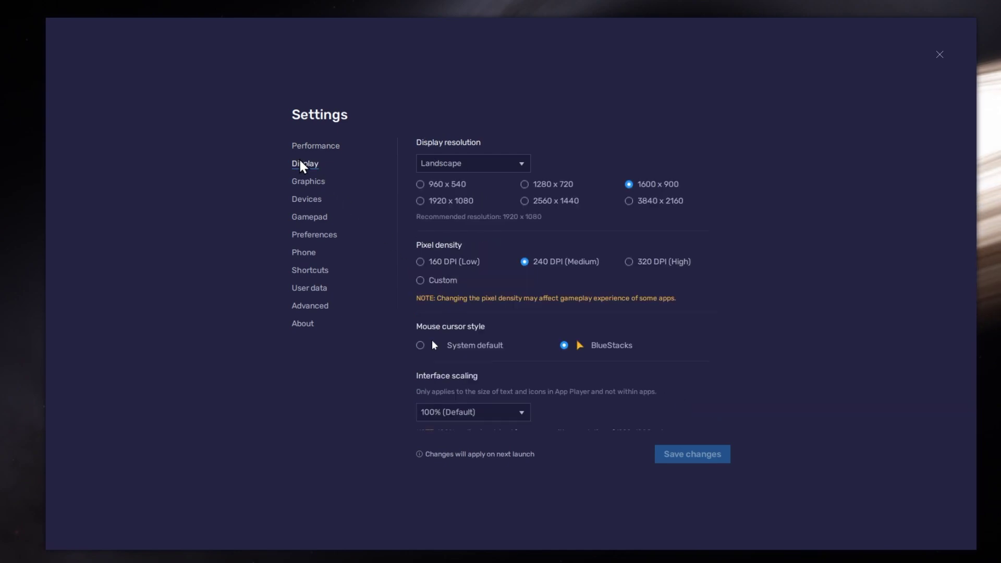
left_click(514, 170)
left_click(508, 186)
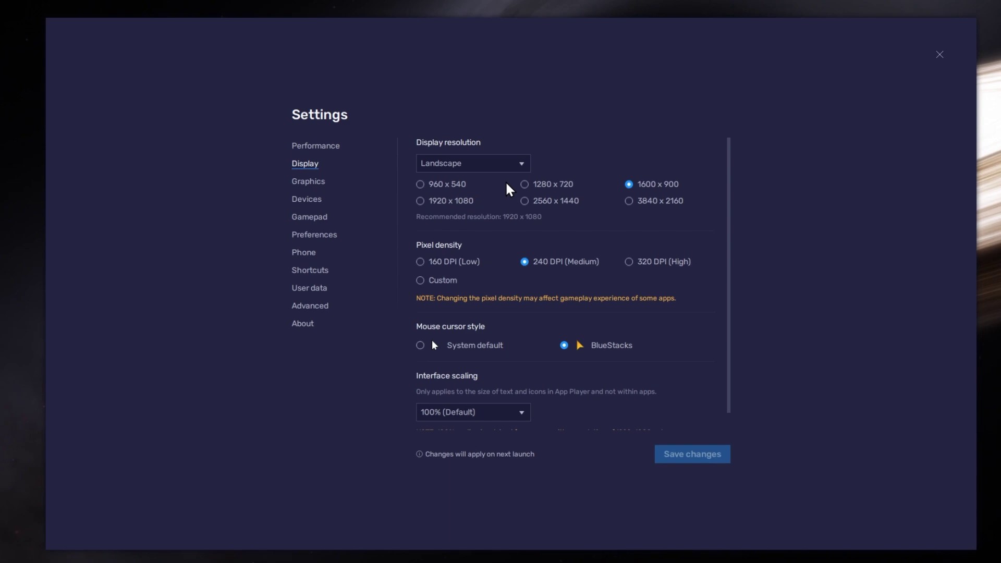
left_click(526, 202)
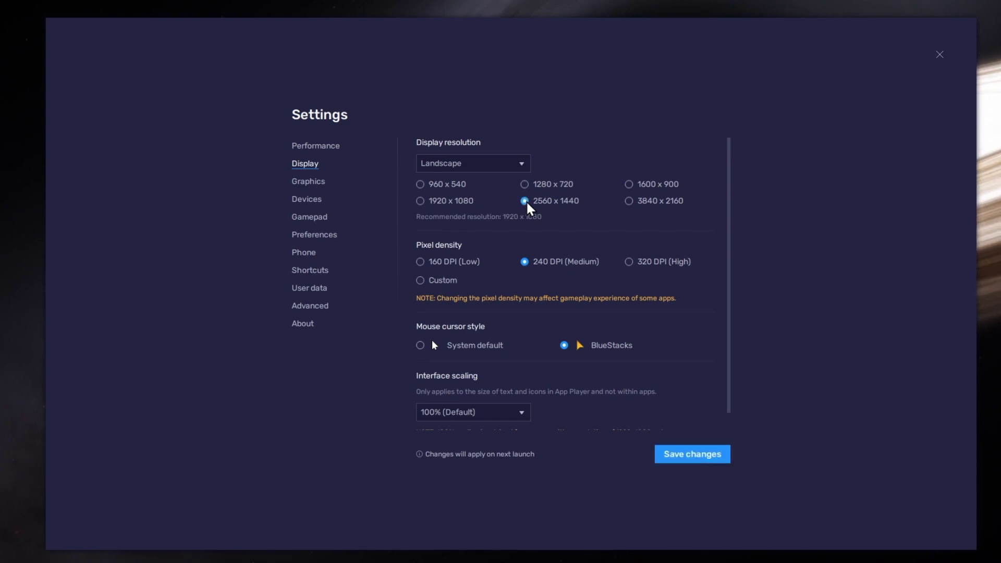
left_click(525, 186)
left_click(630, 186)
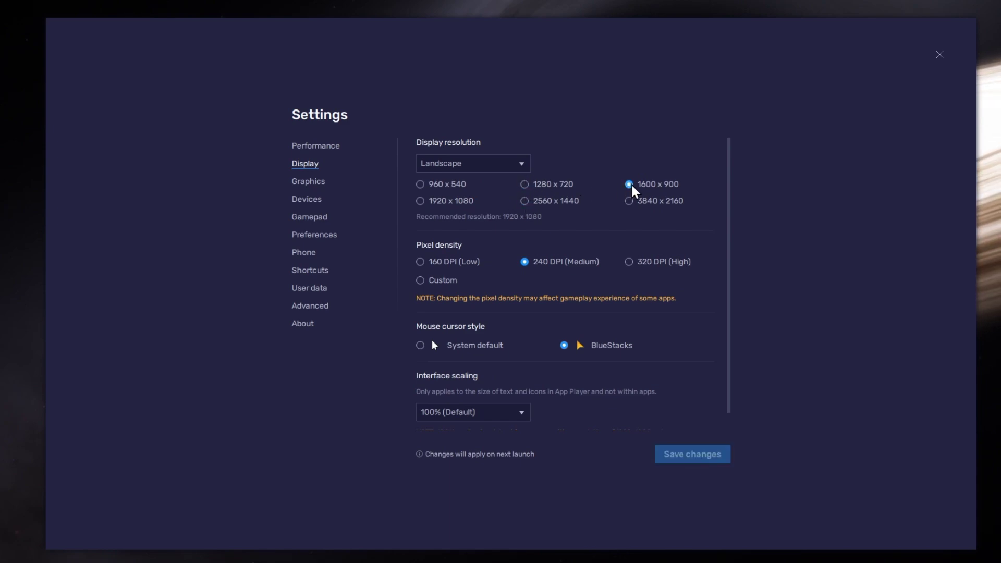
left_click(940, 55)
mouse_move(976, 550)
left_mouse_down()
mouse_move(945, 543)
mouse_move(979, 551)
left_mouse_up()
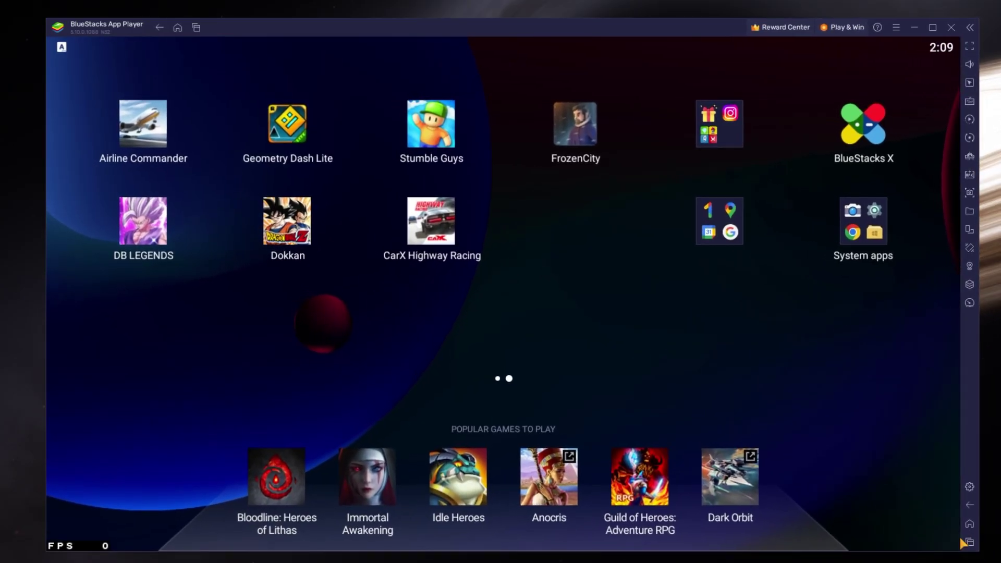
Step: Launch Geometry Dash Lite from the home screen and exit to the Stereo Madness level page
left_click(265, 166)
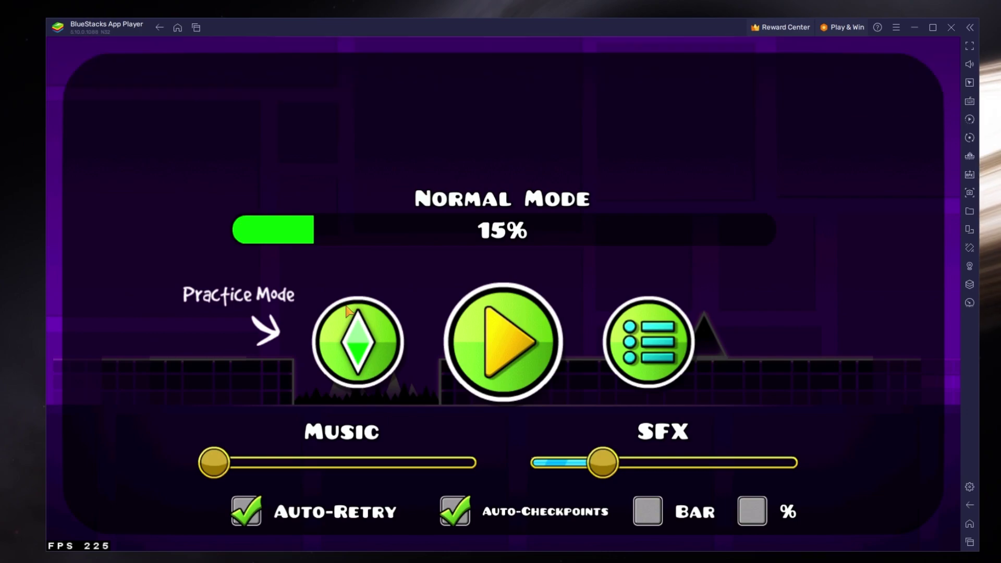
left_click(674, 354)
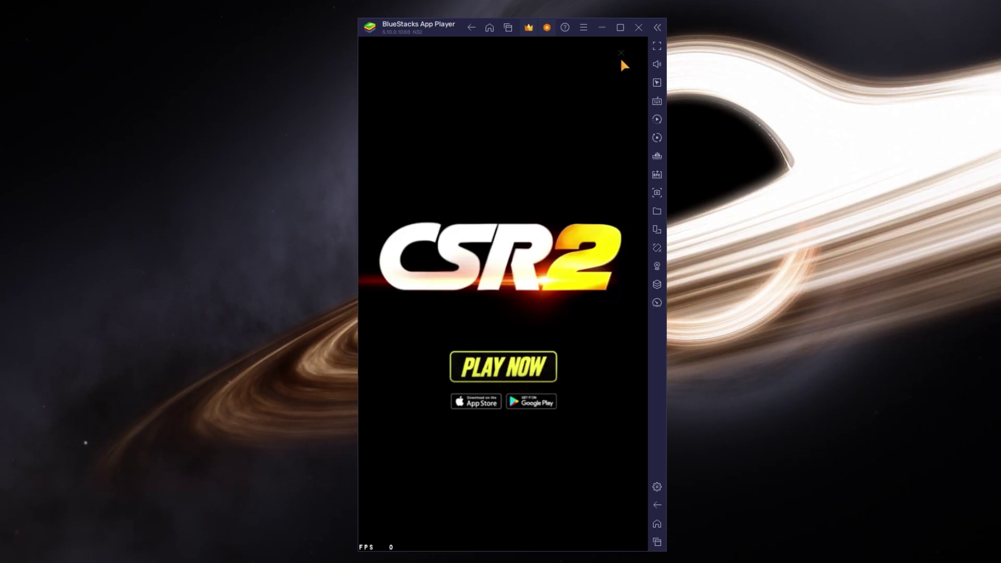
Step: Dismiss the ad, try the on-screen game controls and leave them off, then return to Geometry Dash's main menu
left_click(623, 60)
left_click(969, 101)
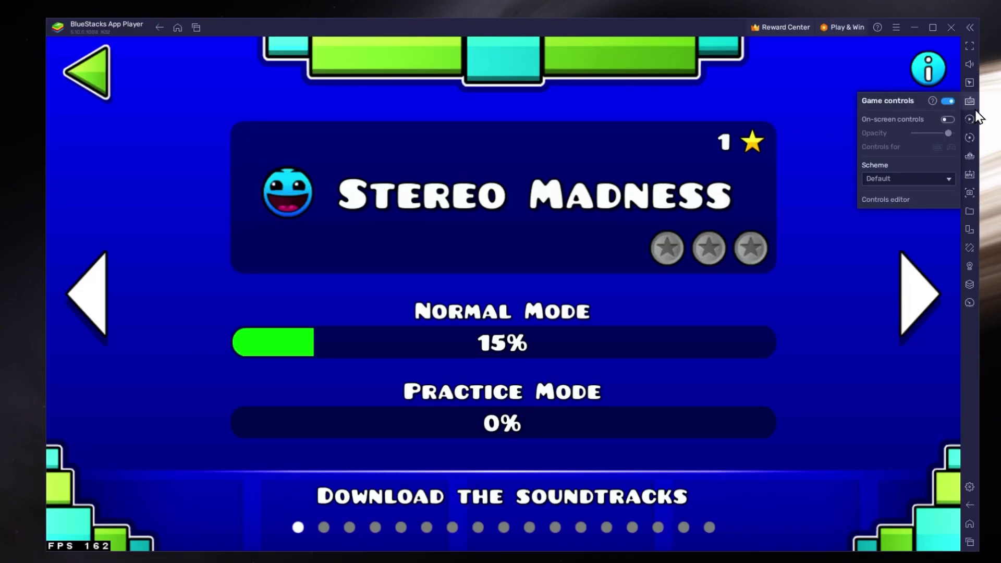
left_click(947, 120)
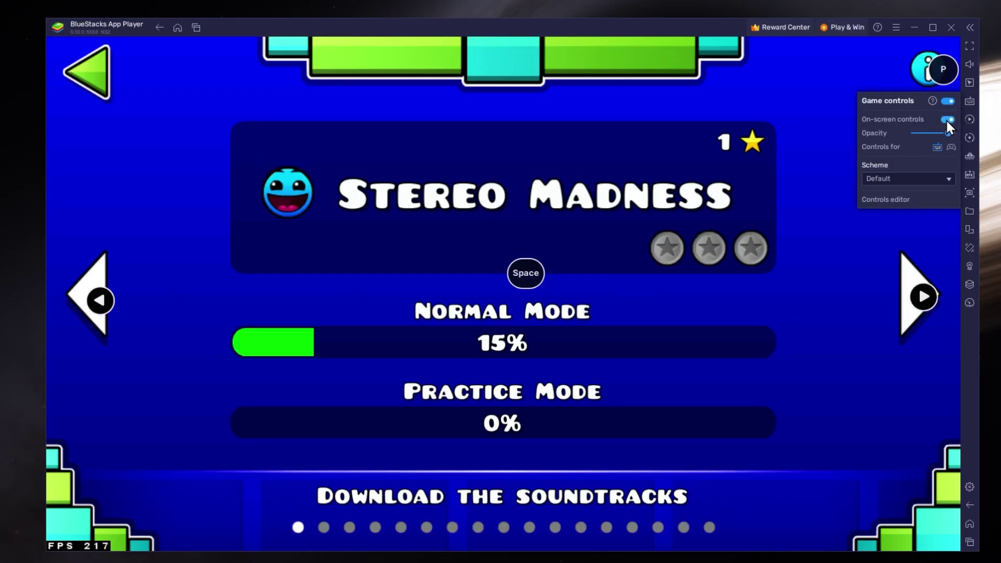
left_click(946, 118)
left_click(946, 119)
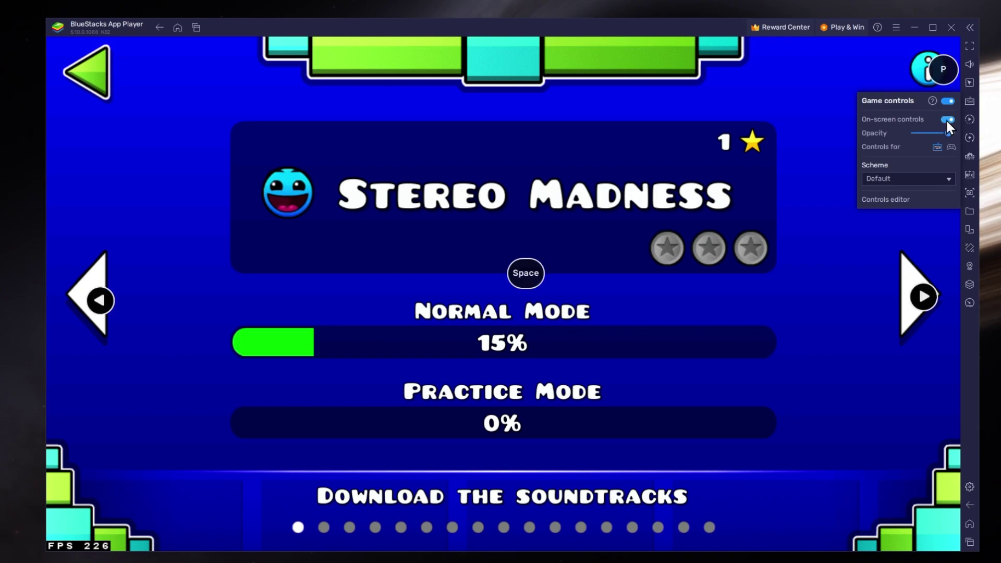
left_click(946, 119)
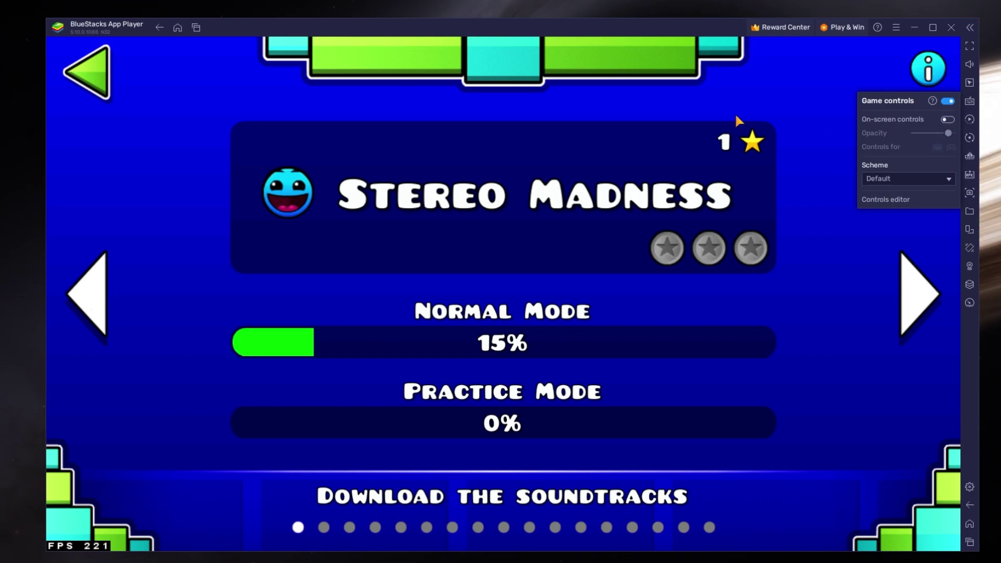
left_click(85, 58)
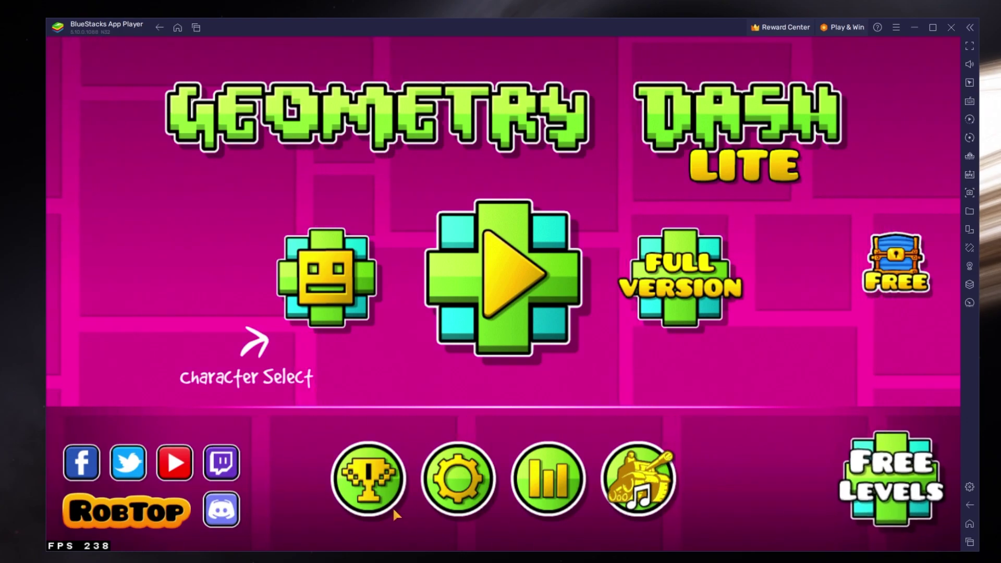
Step: Look through Geometry Dash's Options and Account screens, then reopen the Settings menu
left_click(459, 479)
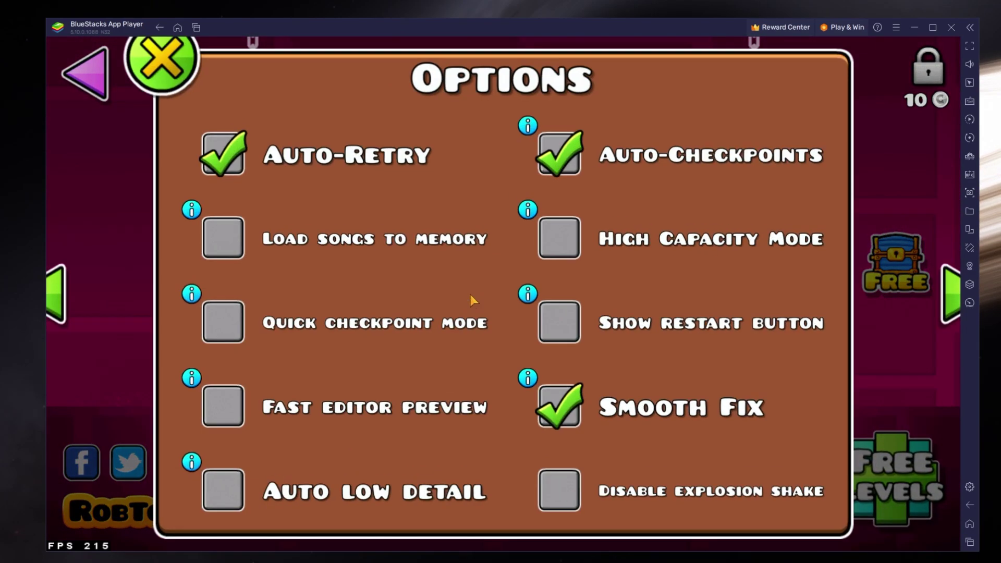
left_click(189, 77)
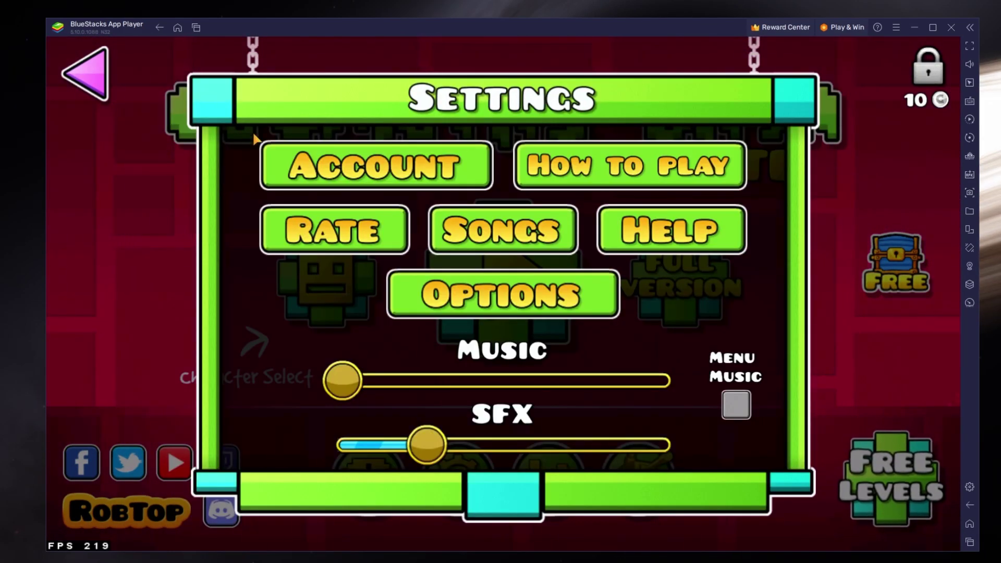
left_click(340, 164)
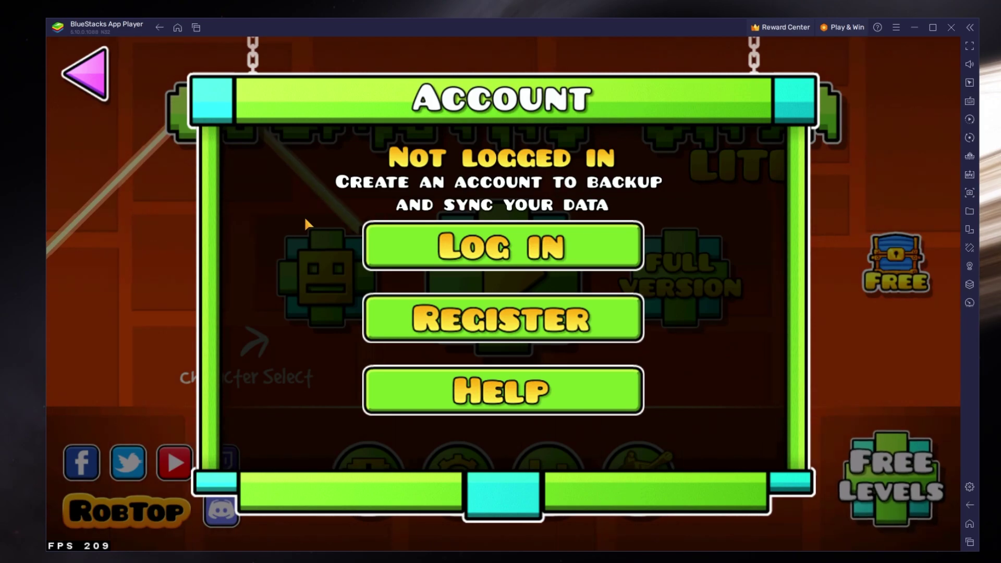
left_click(89, 79)
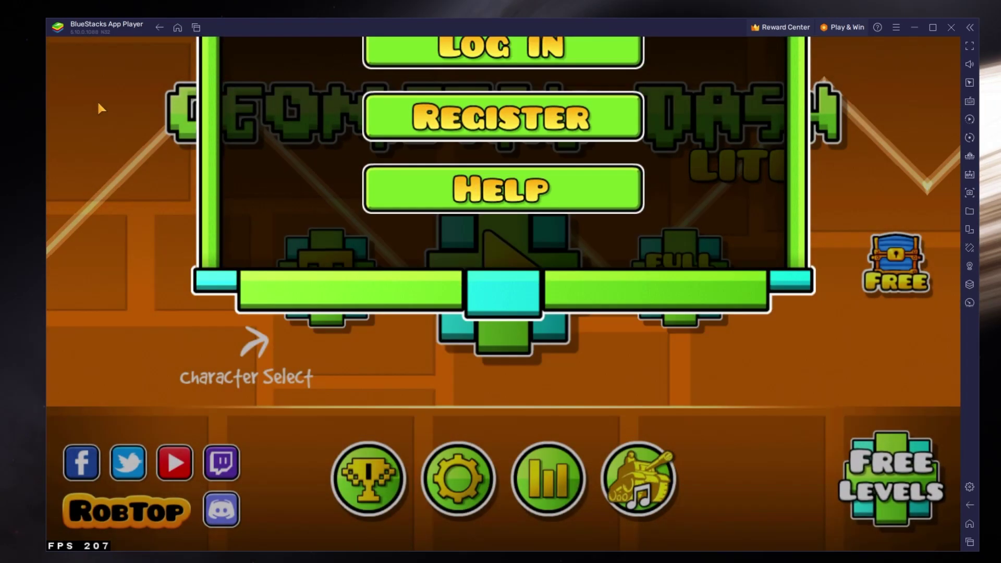
left_click(454, 479)
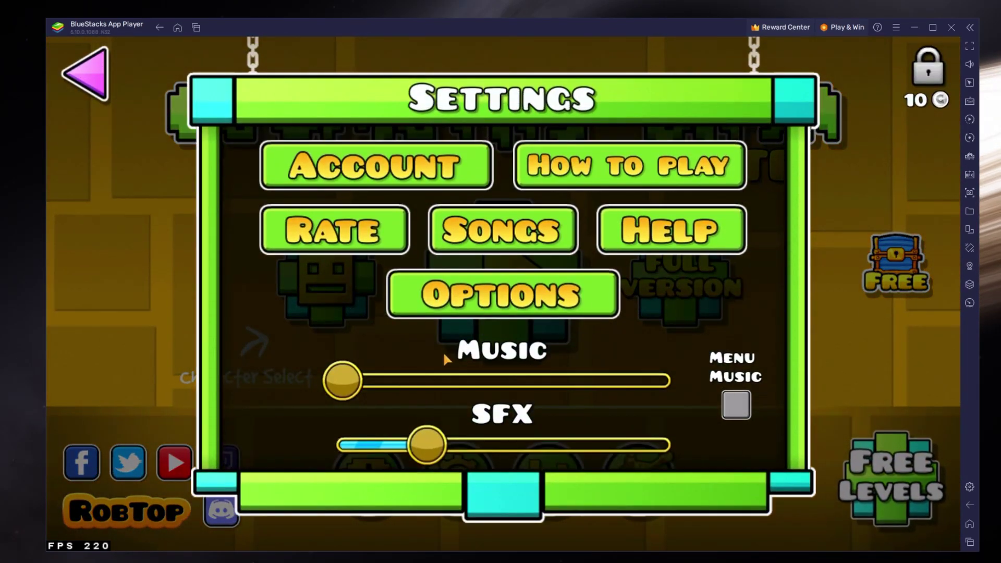
Step: In Options, disable Smooth Fix and enable Auto Low Detail and High Capacity Mode after reading its info
left_click(450, 284)
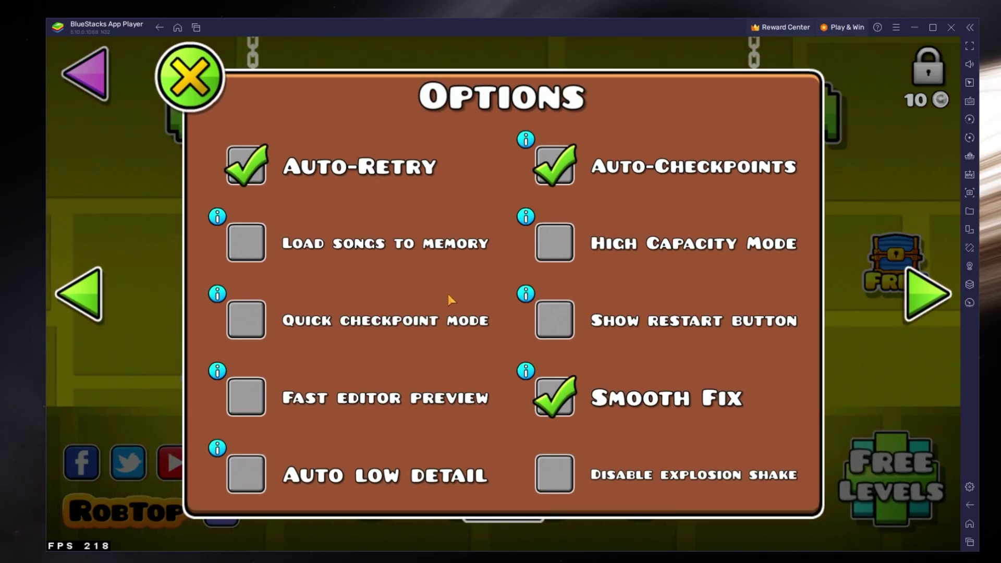
left_click(554, 397)
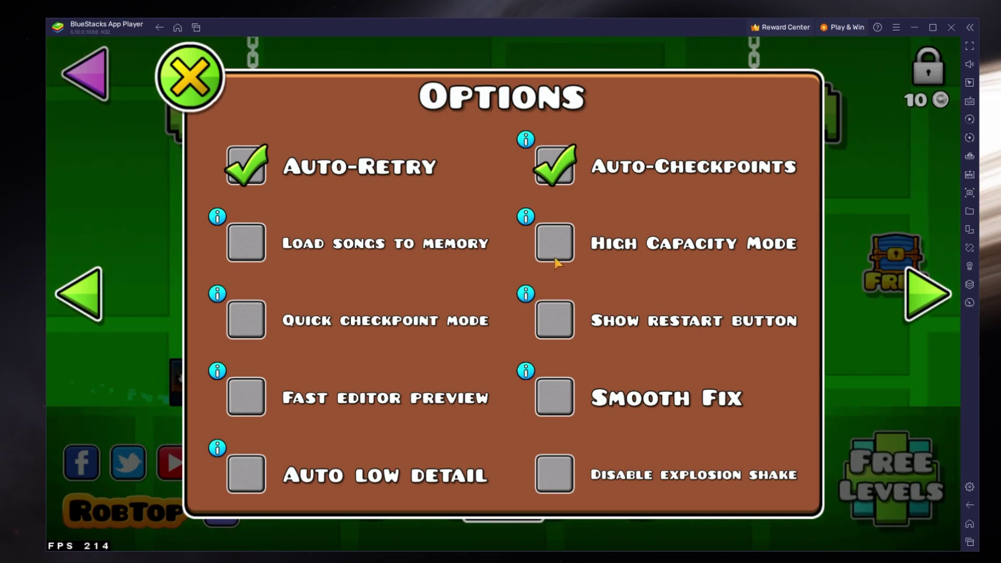
left_click(240, 473)
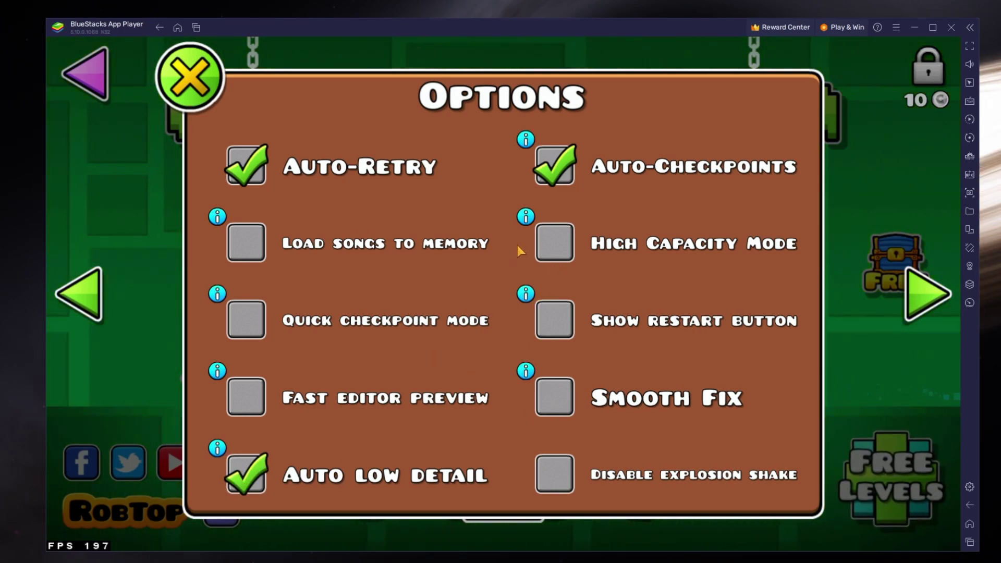
left_click(521, 244)
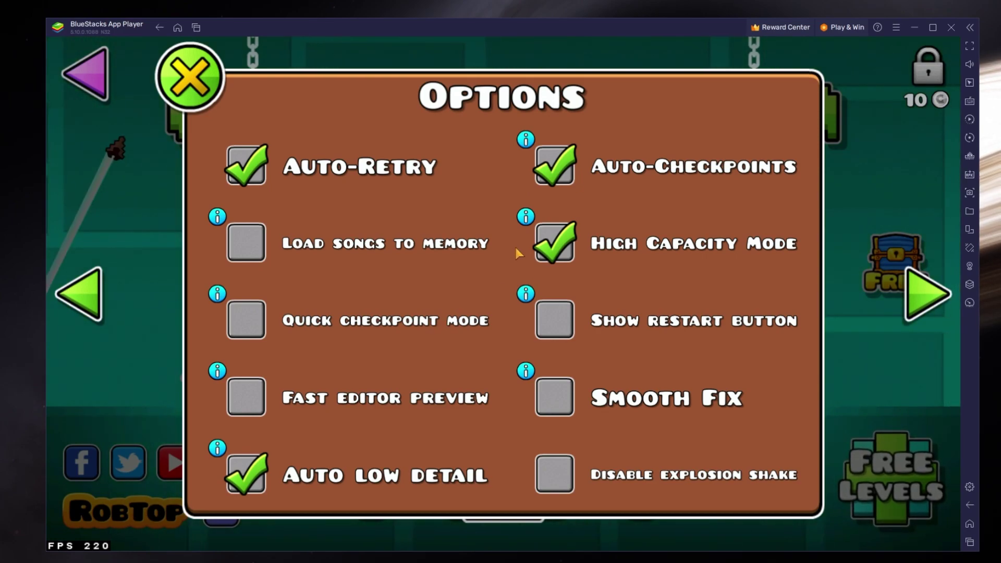
left_click(526, 216)
left_click(500, 374)
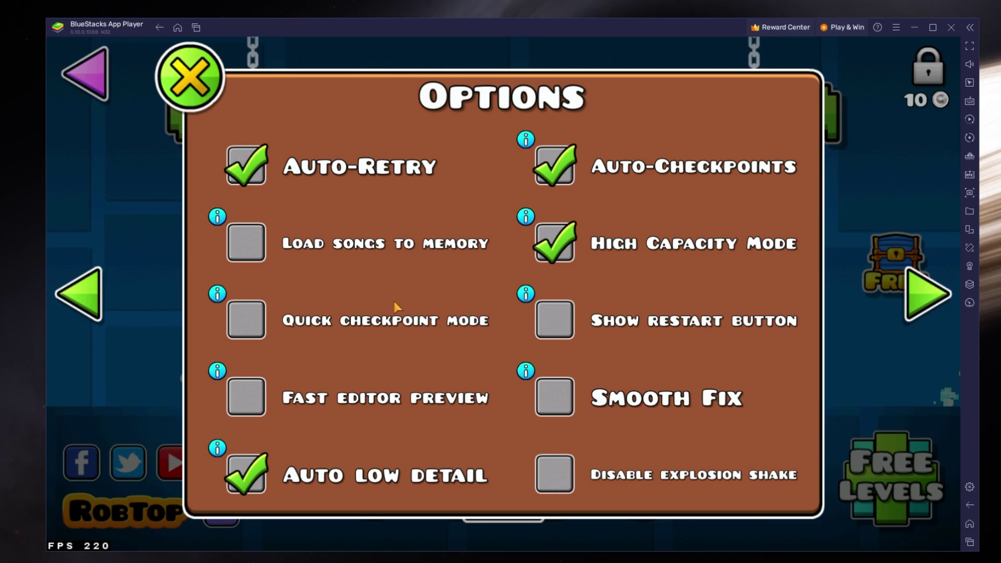
left_click(189, 78)
Step: Close Settings and start the Stereo Madness level from level selection
left_click(76, 79)
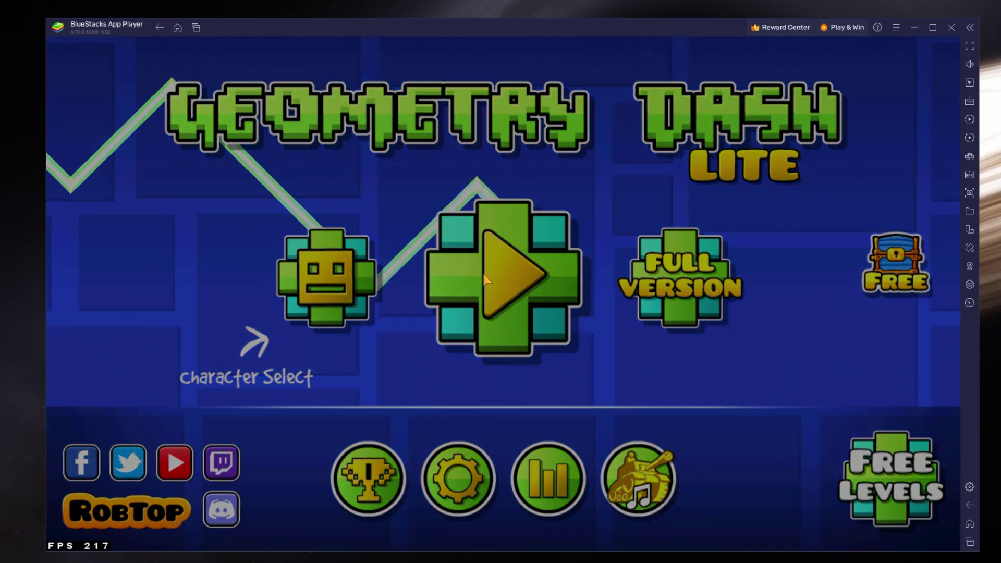
left_click(485, 279)
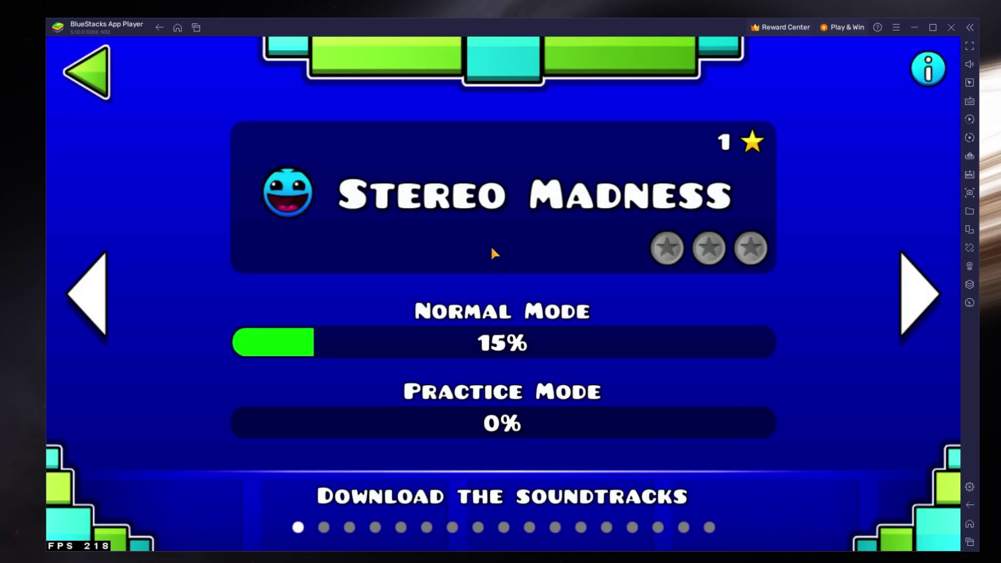
left_click(490, 249)
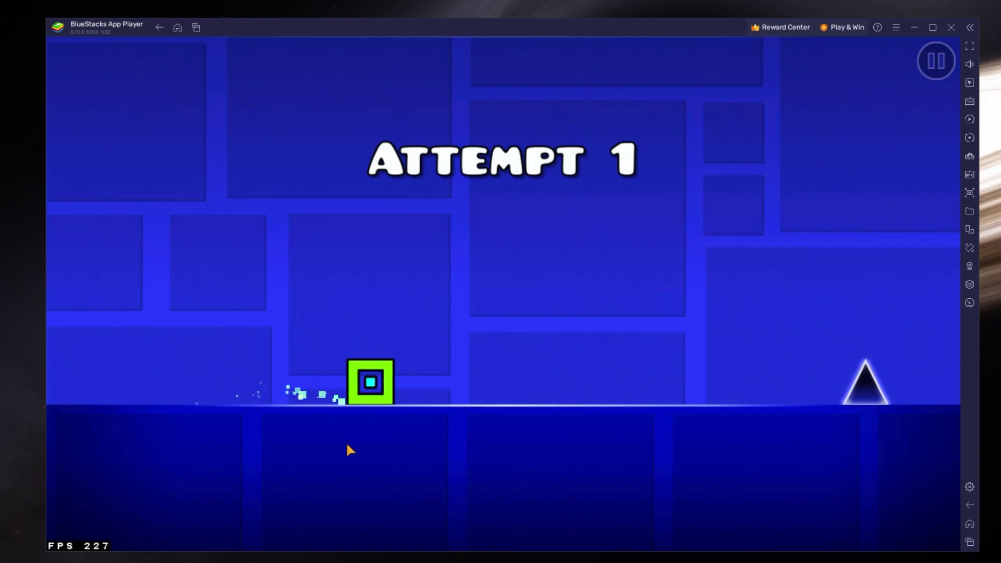
Step: Jump the cube over the opening spikes and up onto the medium and tall pillars
left_click(343, 456)
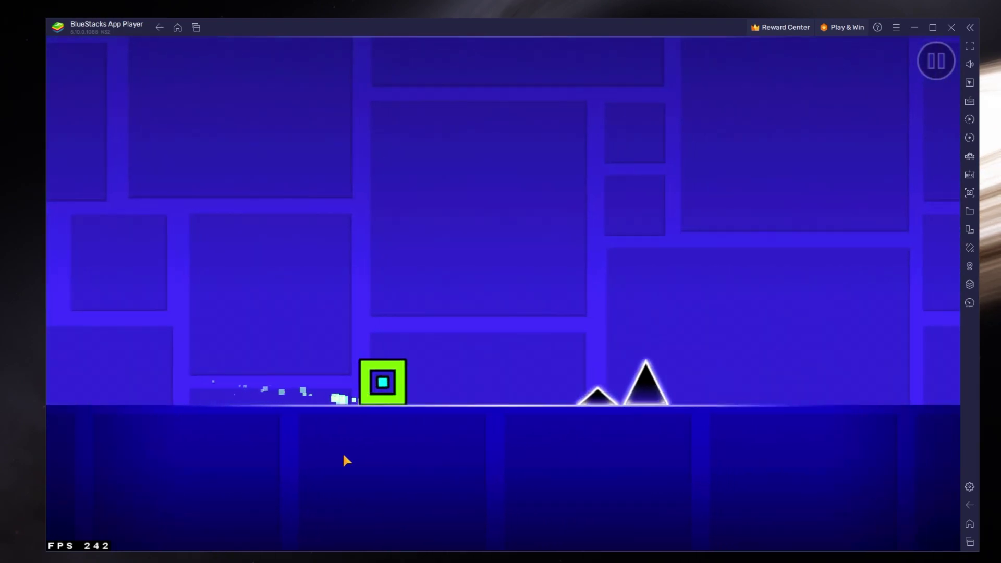
left_click(343, 456)
left_click(344, 457)
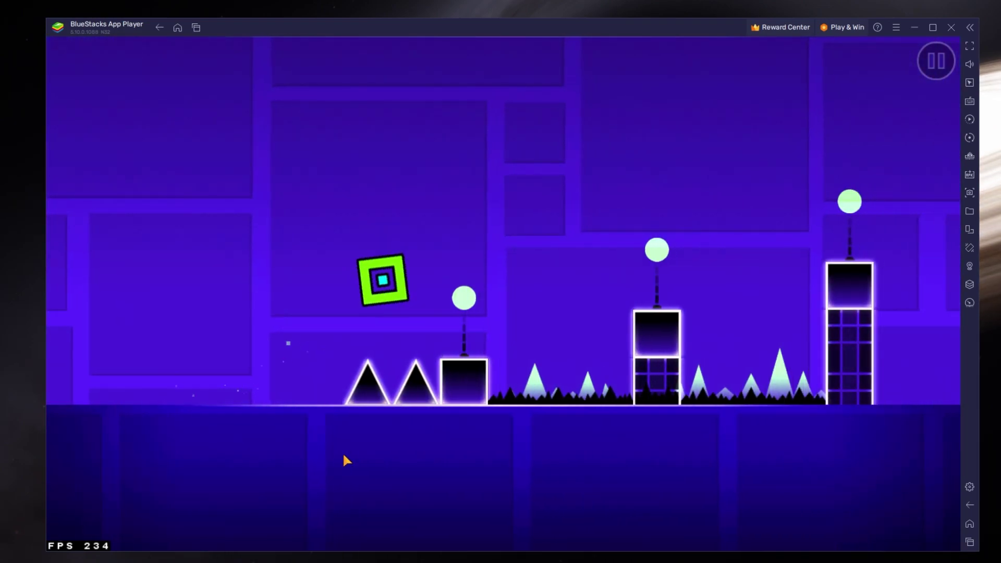
left_click(344, 457)
left_click(343, 457)
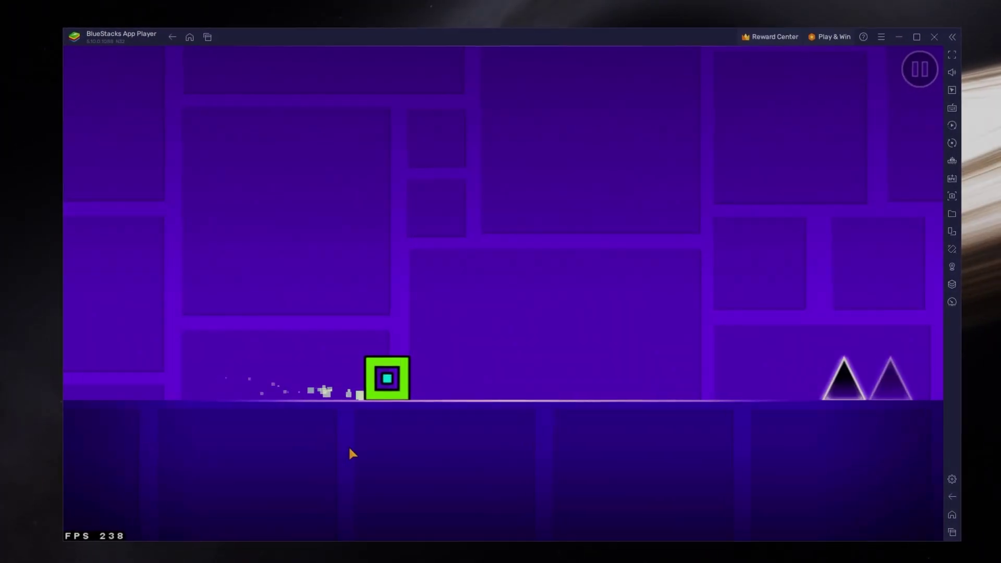